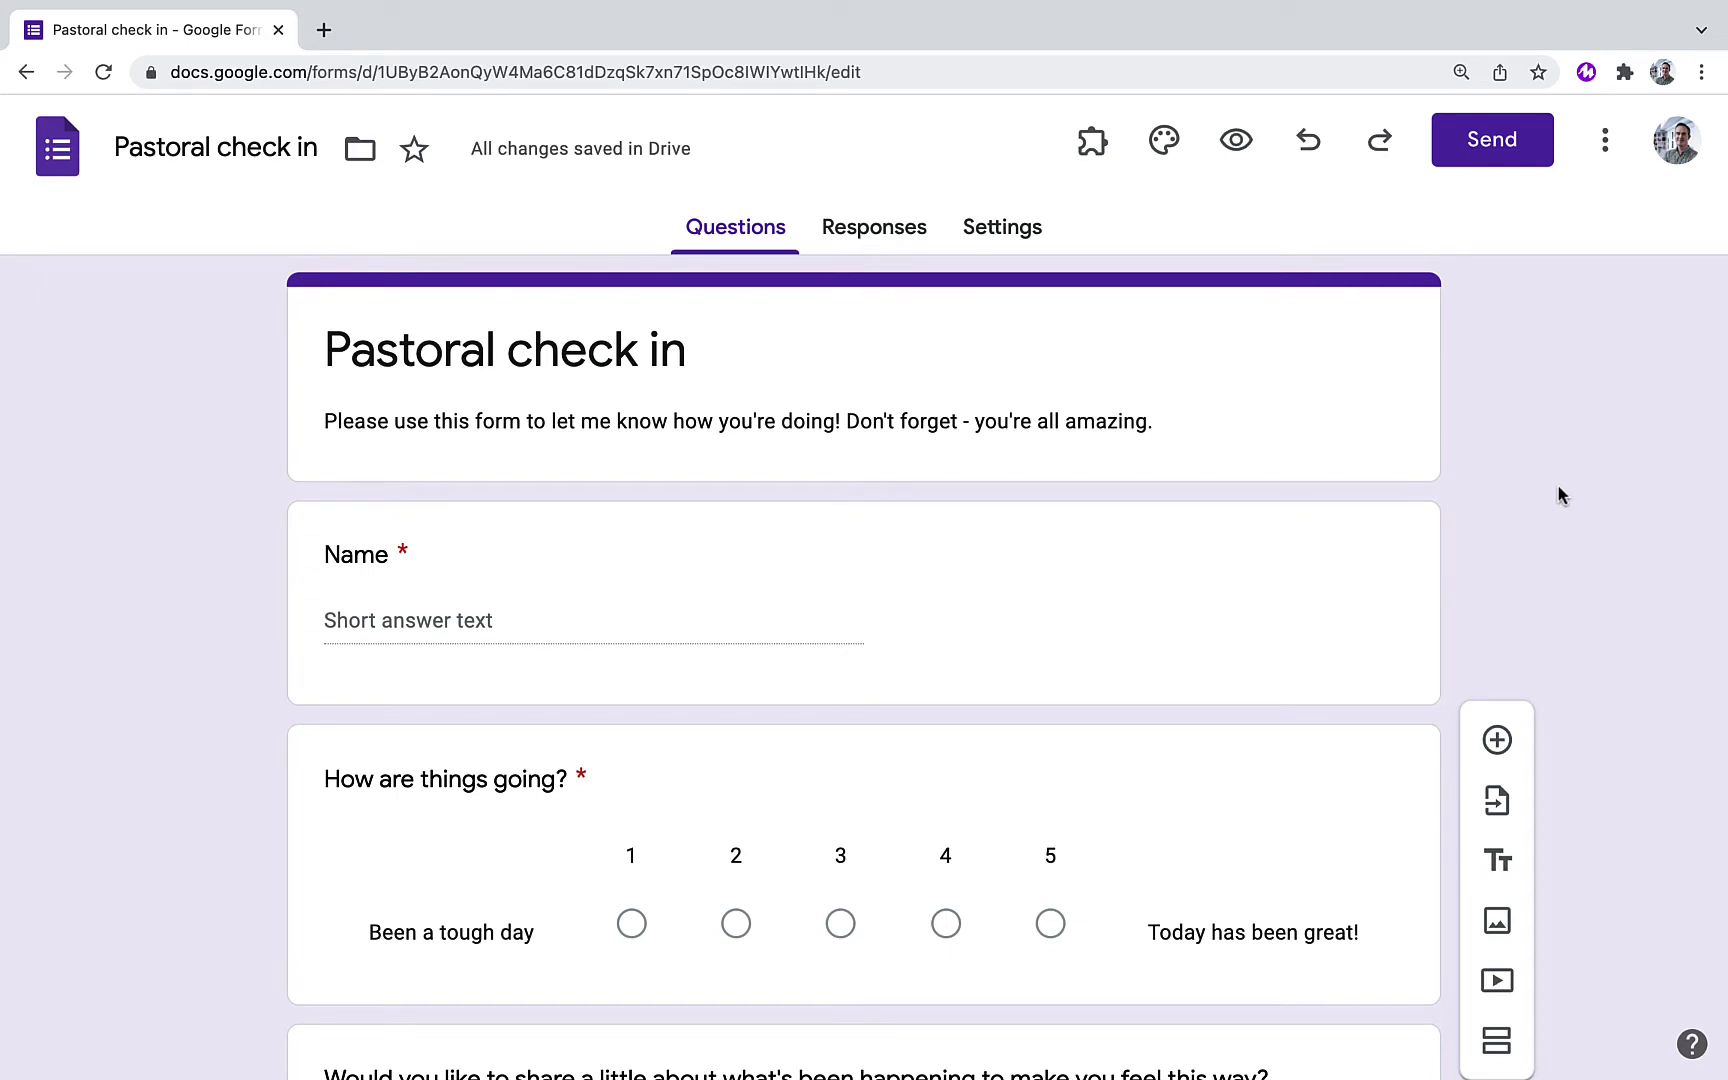
Record a Mote voice note on the question asking what's been happening to make you feel this way
scroll(1560, 495, "down", 5)
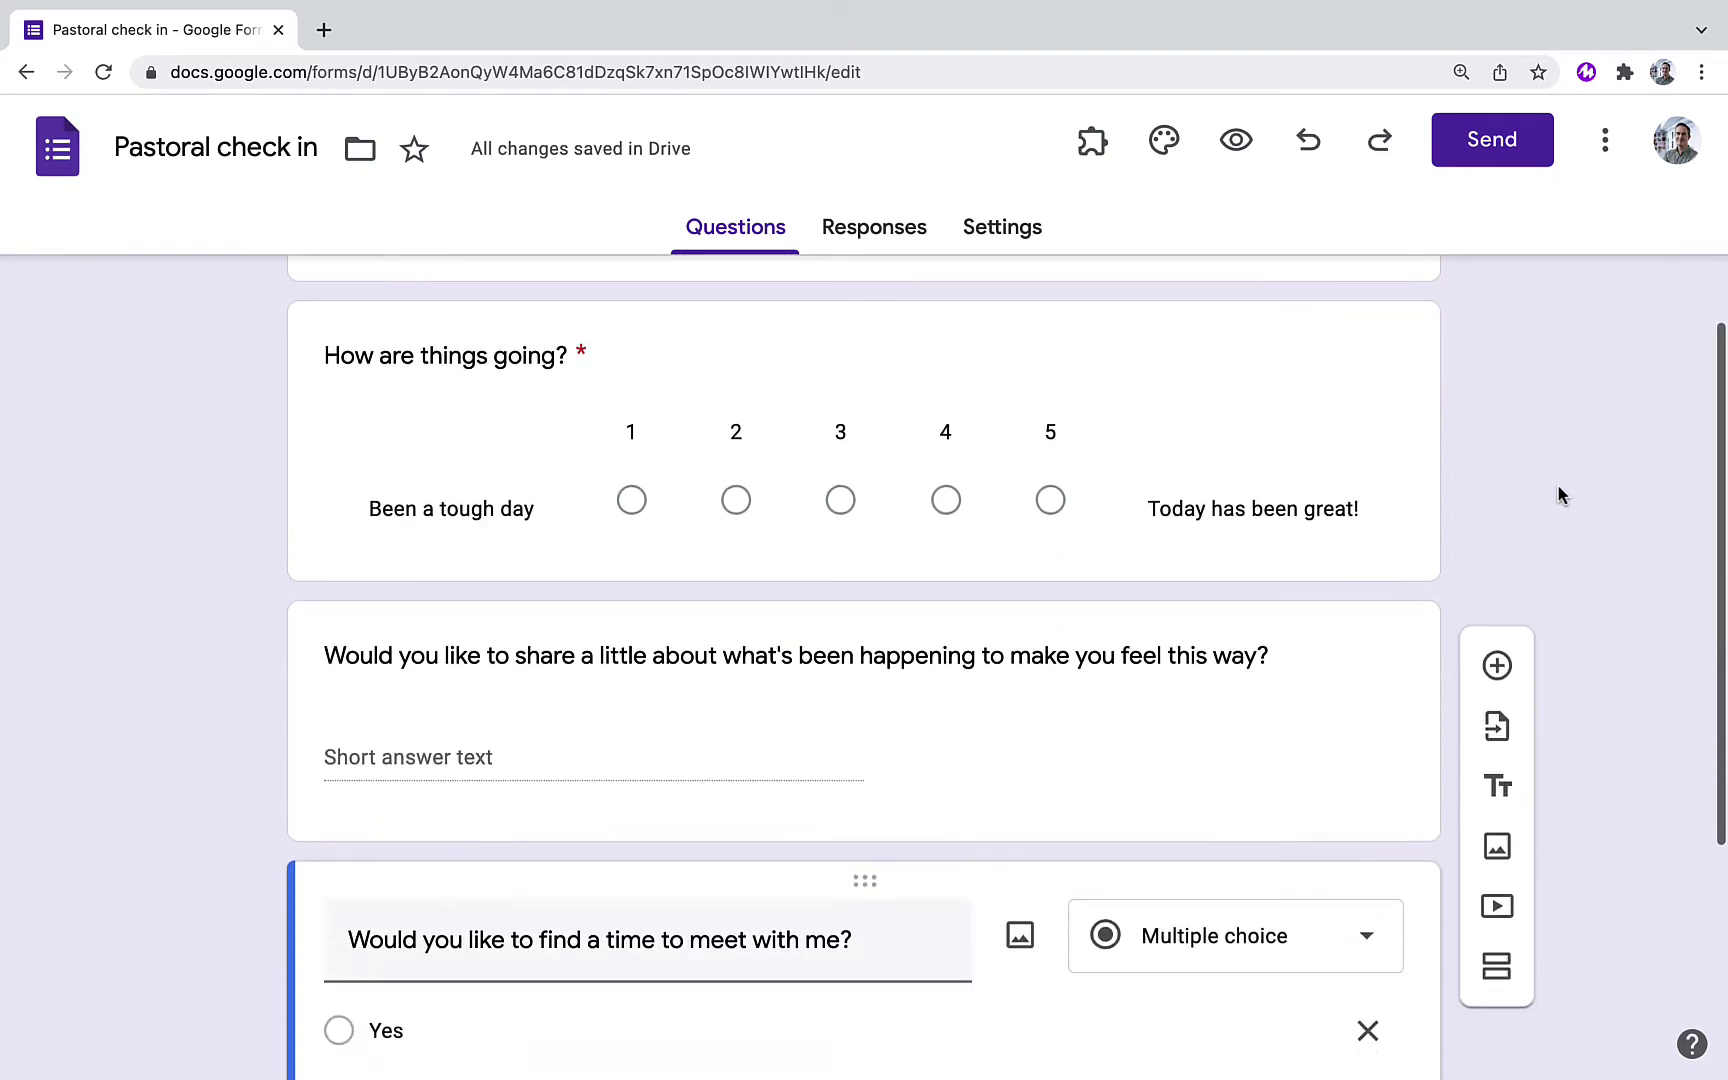
scroll(964, 425, "up", 4)
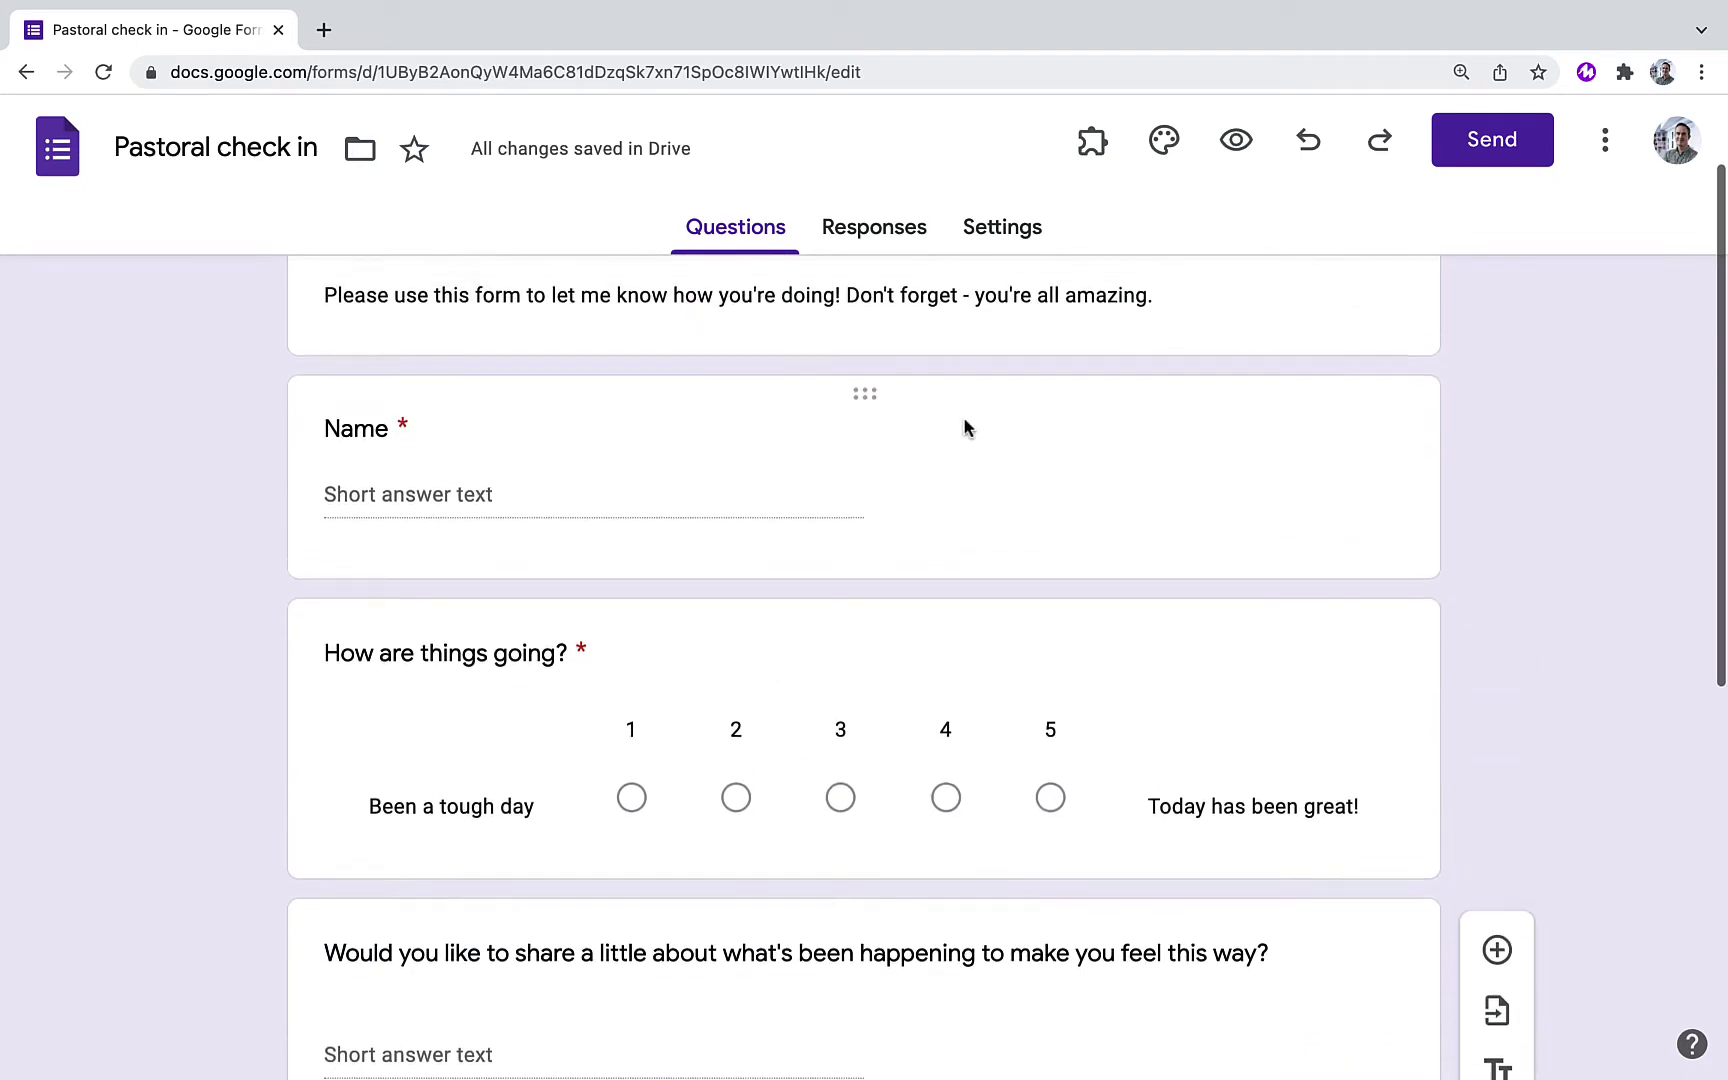
scroll(966, 421, "down", 2)
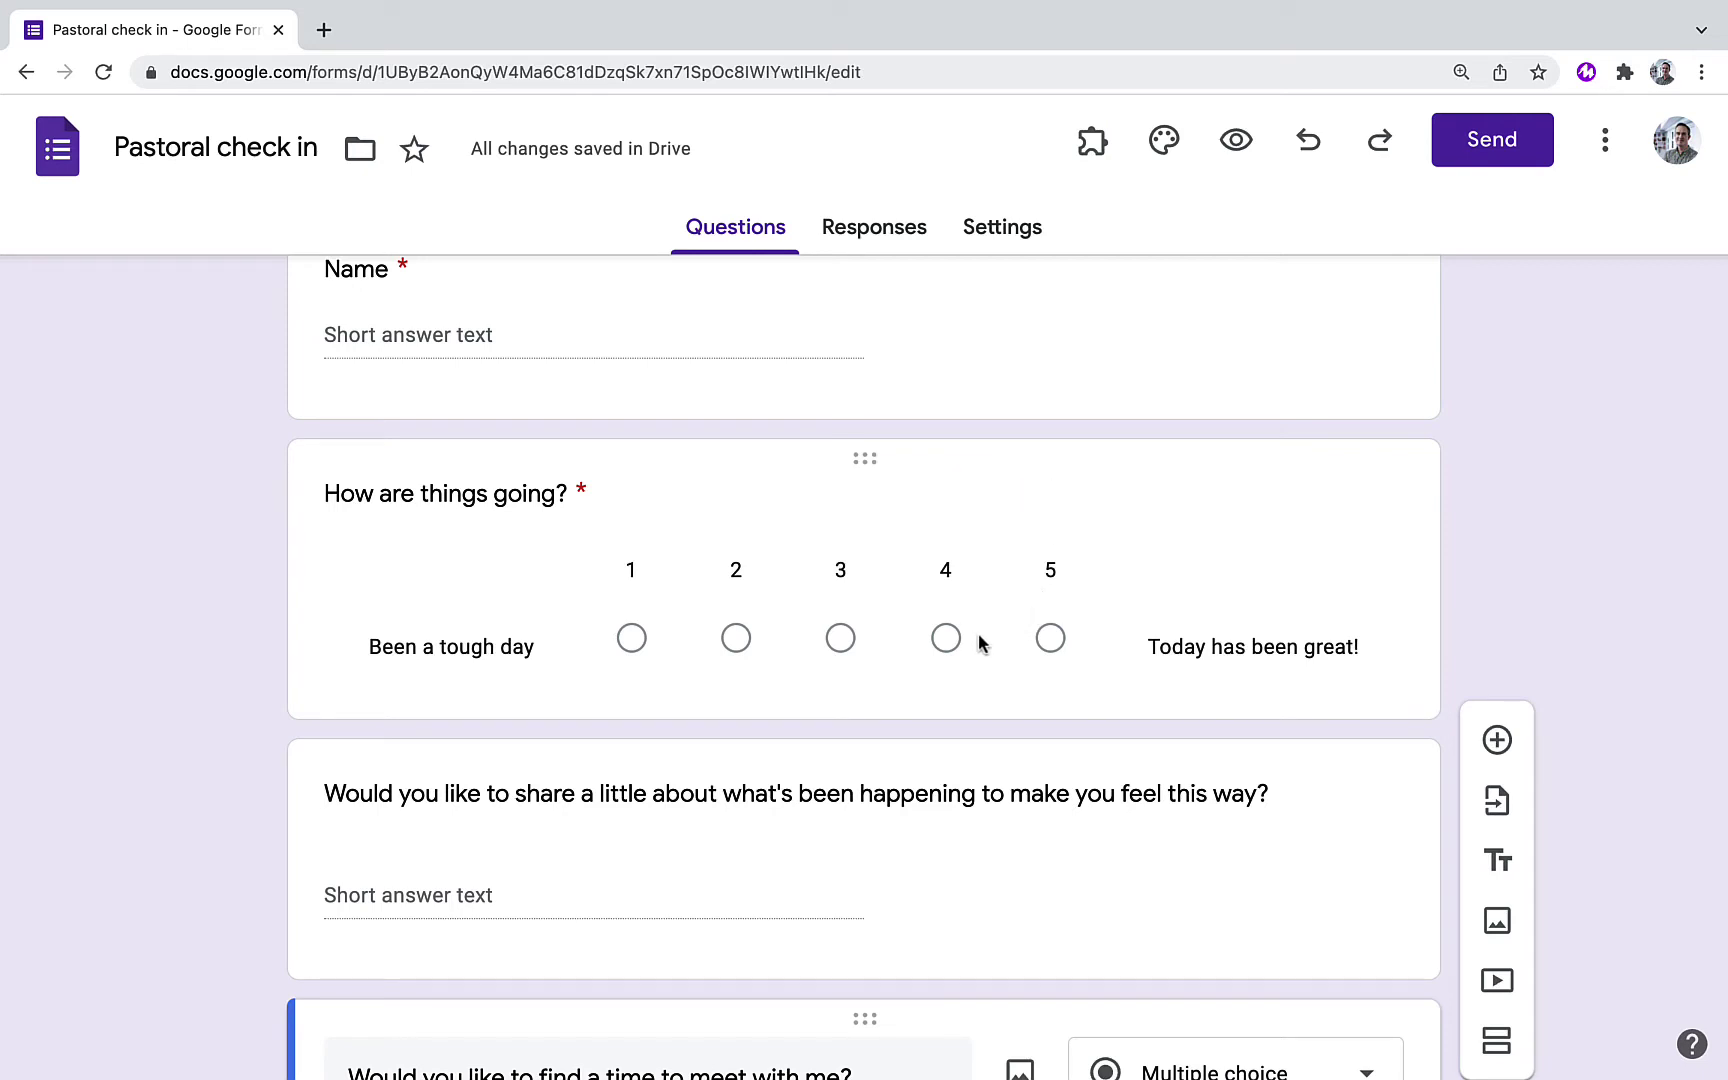
scroll(978, 637, "down", 2)
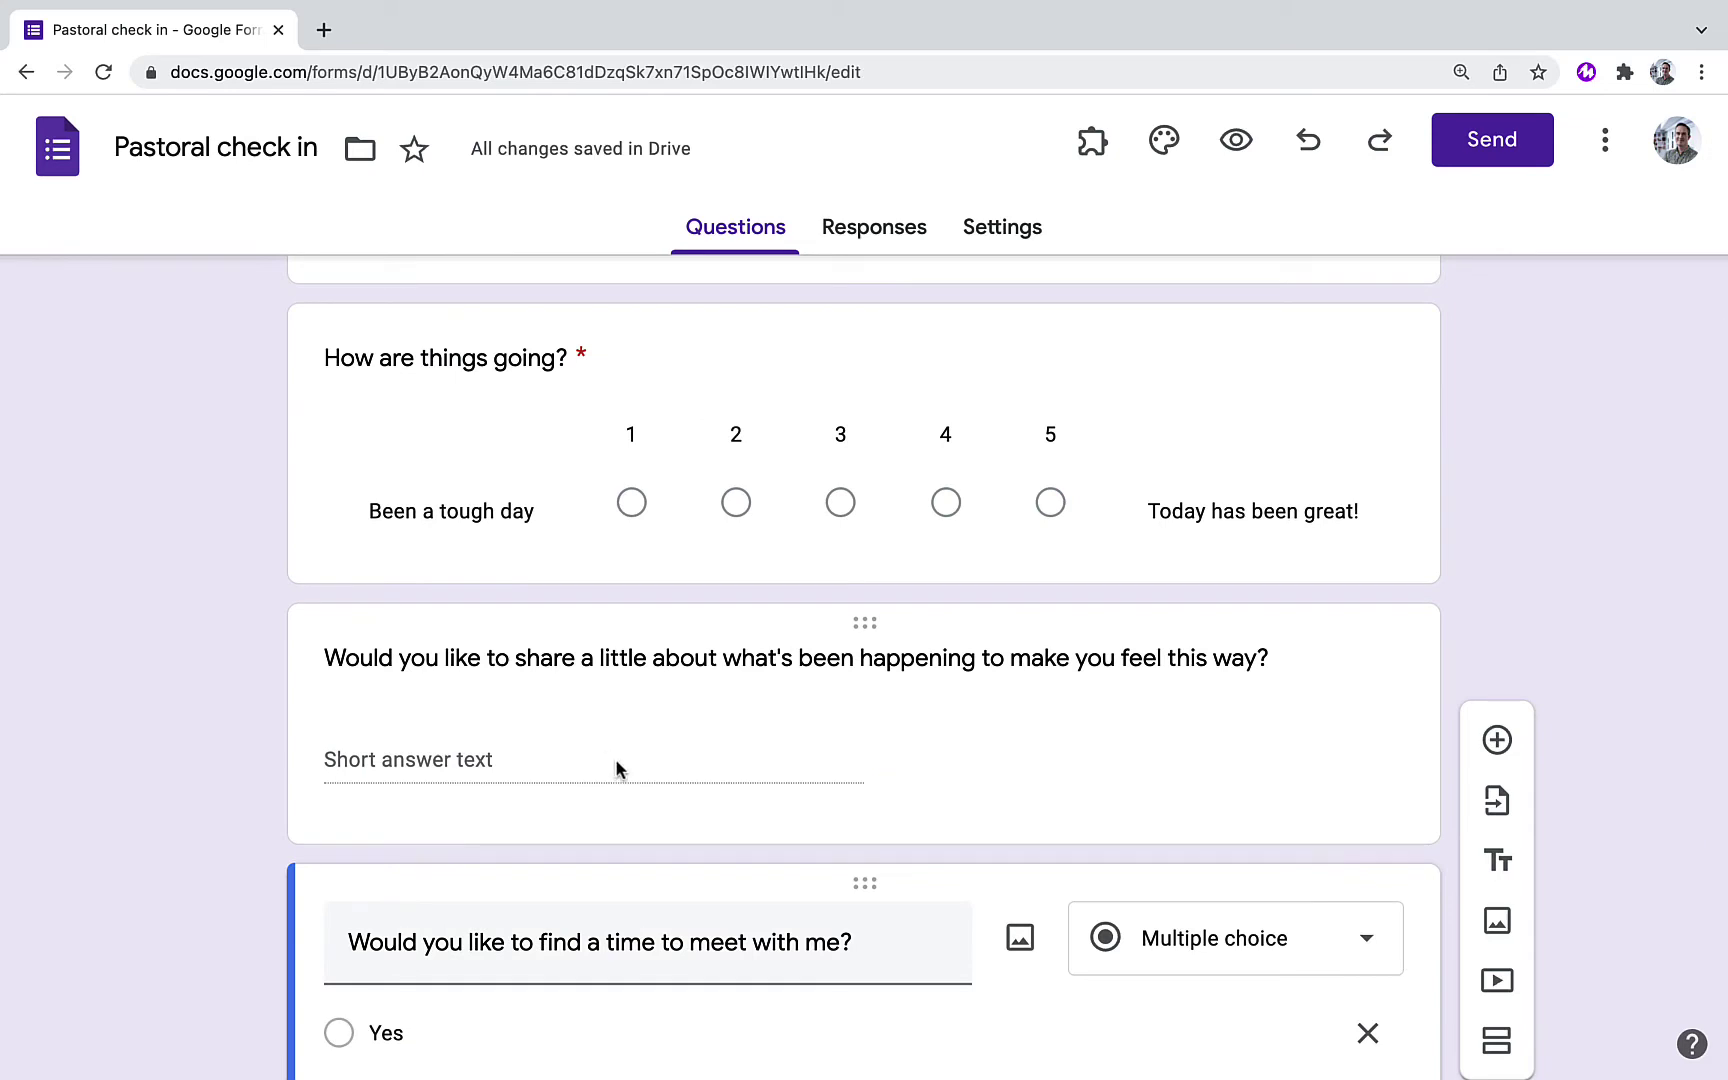
left_click(698, 694)
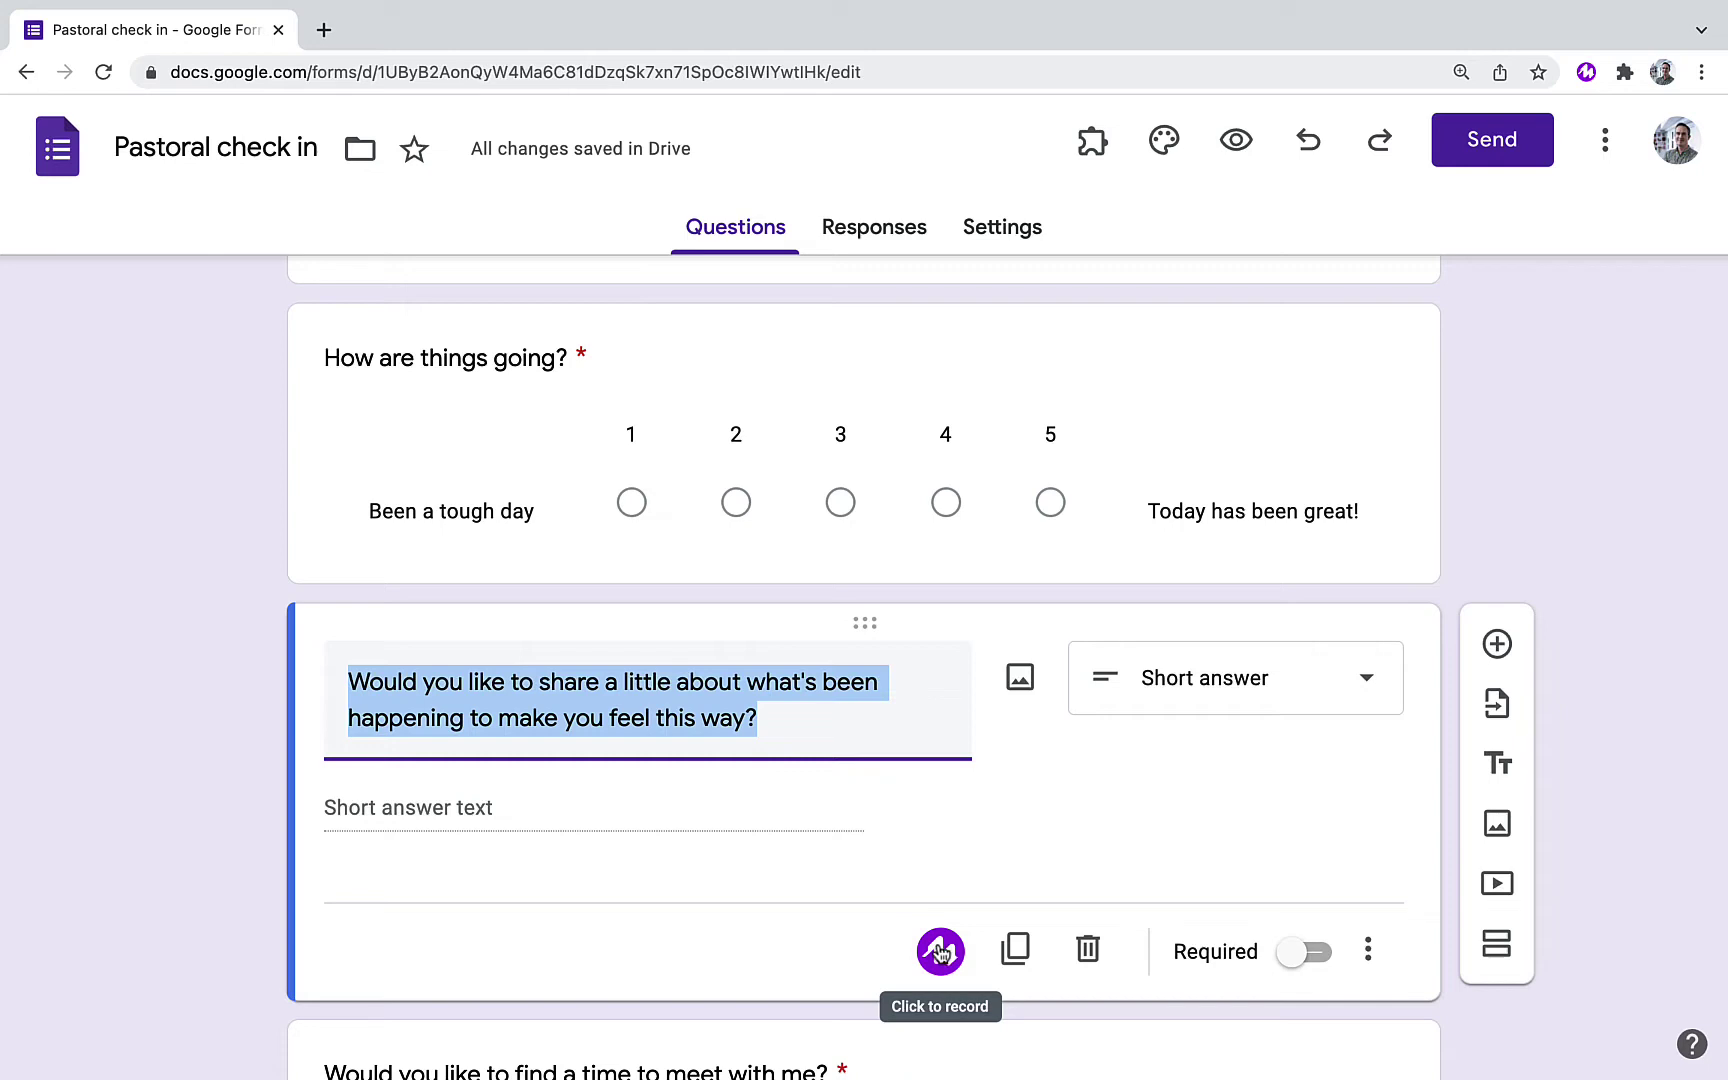
left_click(941, 954)
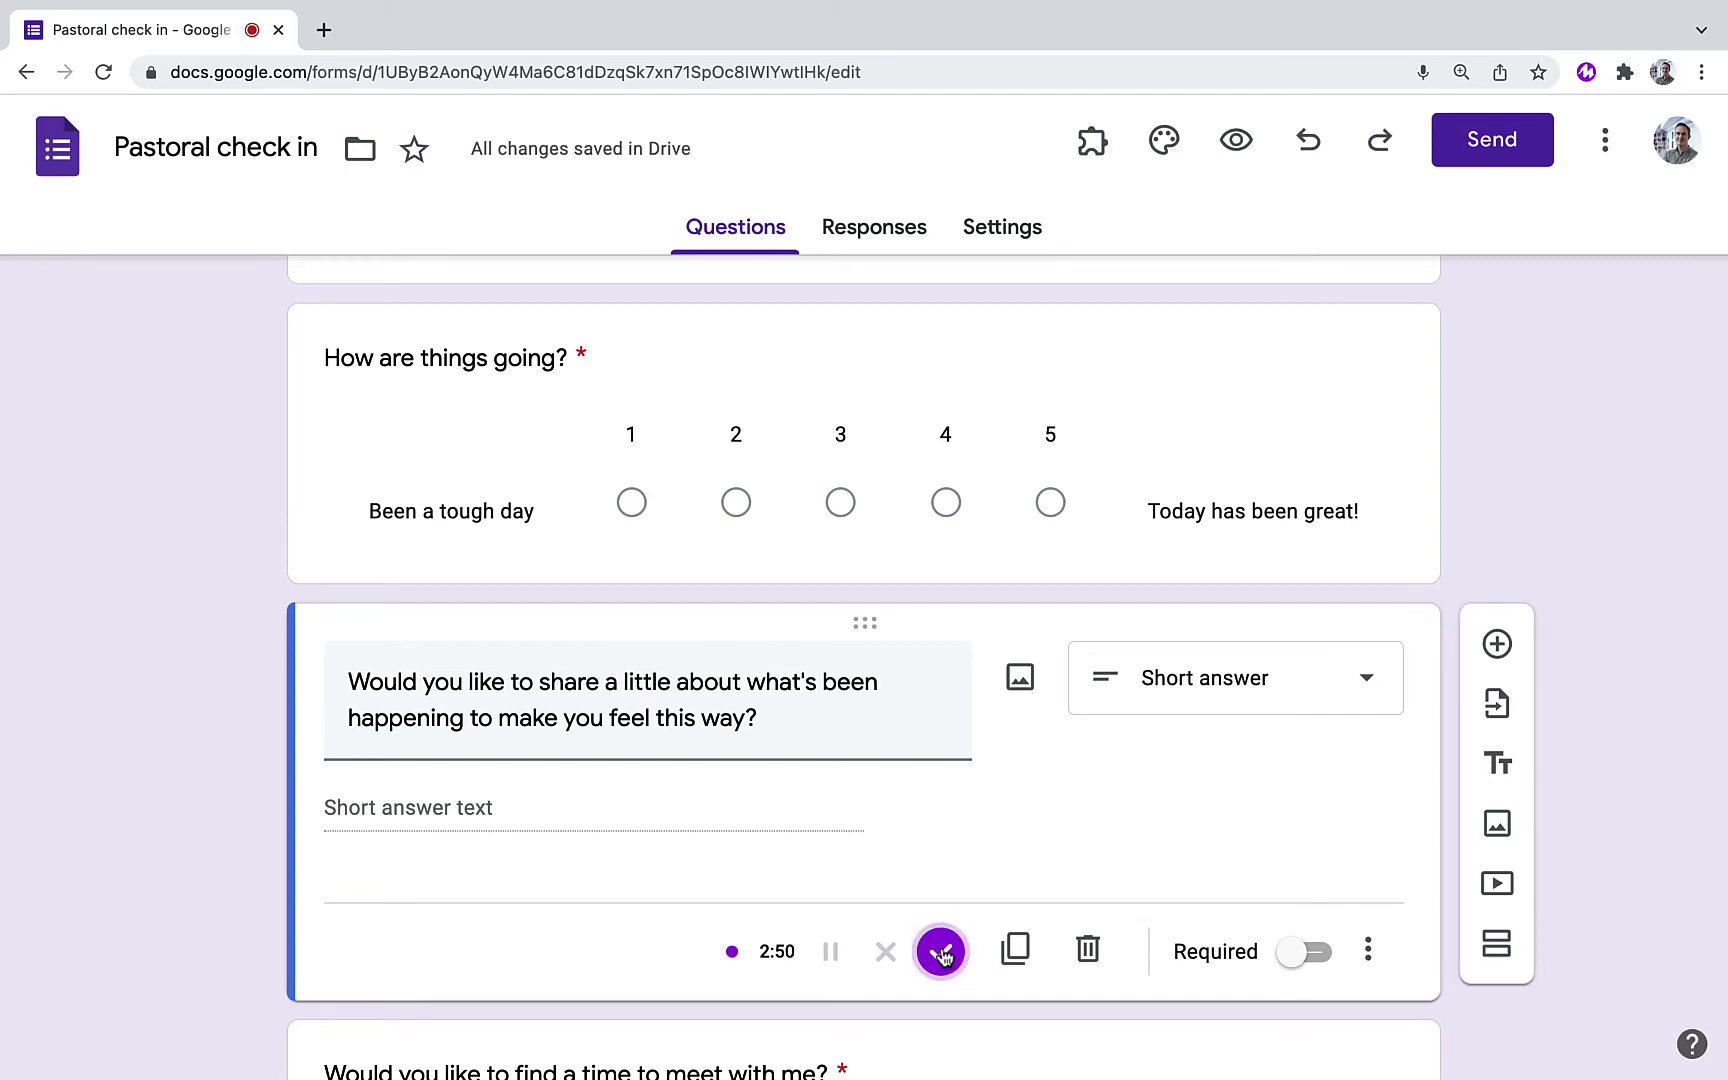
left_click(941, 953)
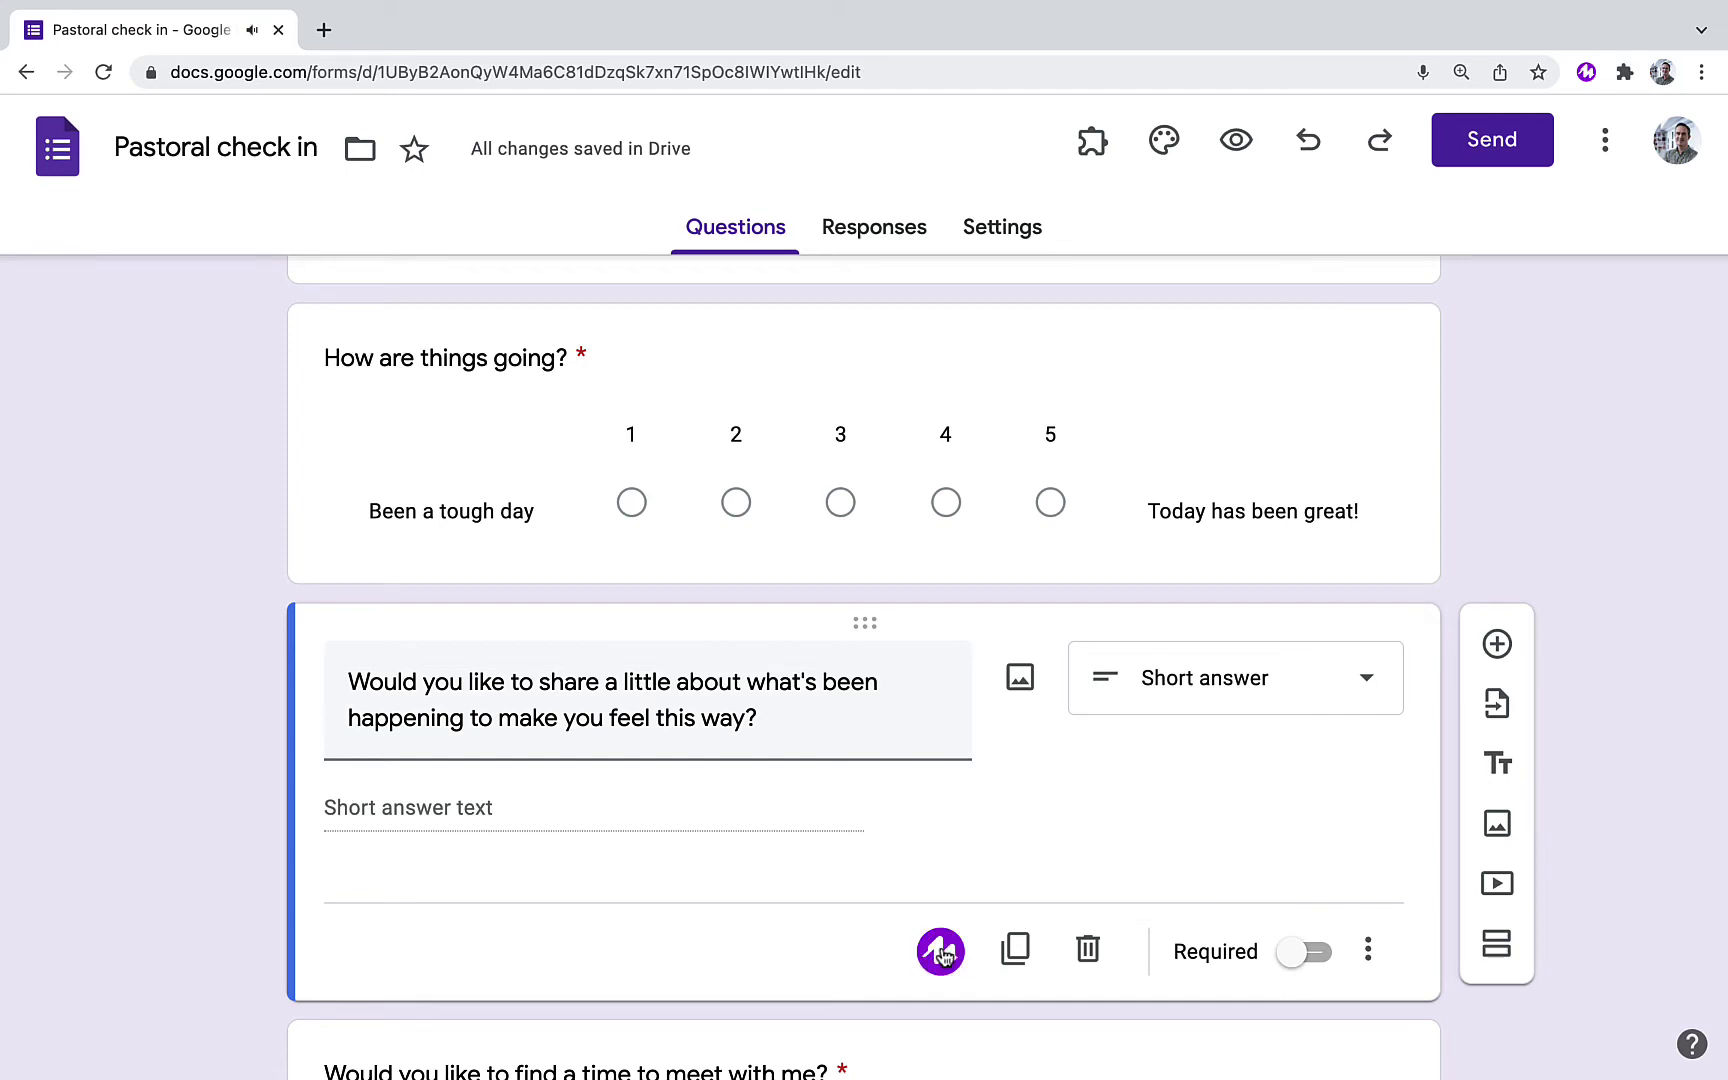
Leave the question's editing mode and play back part of its embedded voice note
left_click(1358, 474)
scroll(860, 756, "down", 2)
scroll(860, 756, "down", 2)
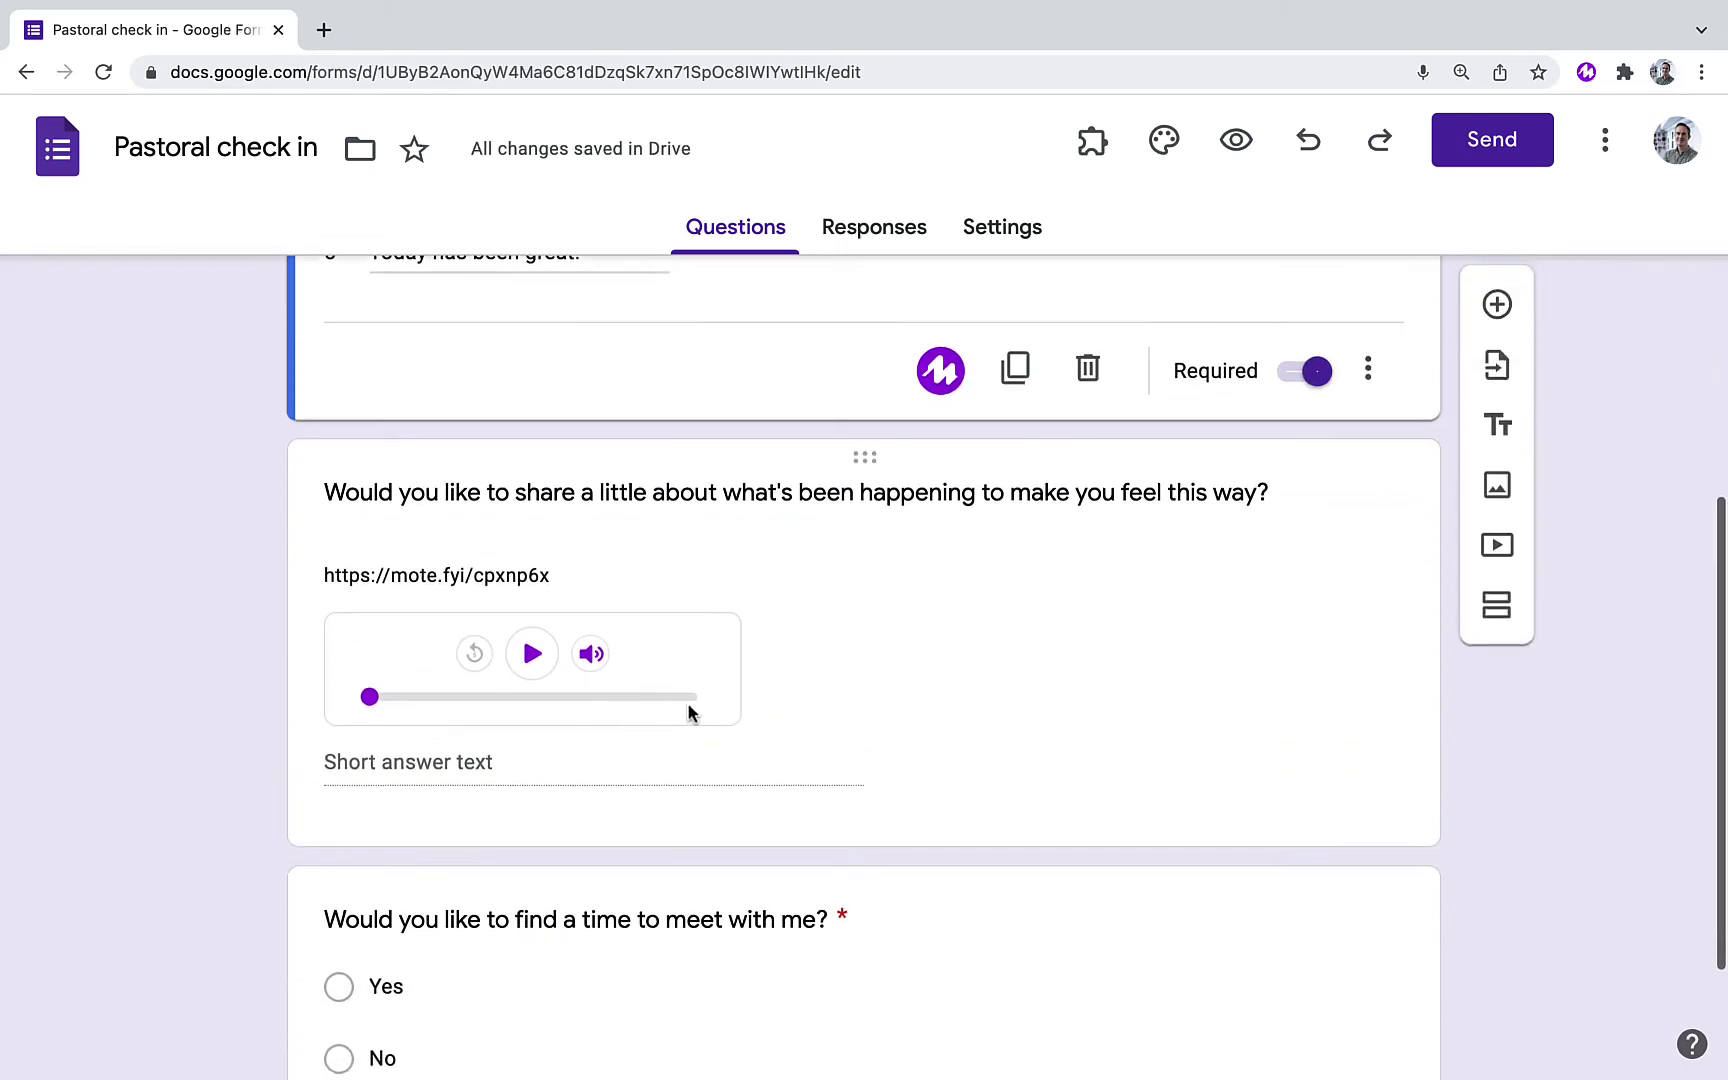
left_click(532, 654)
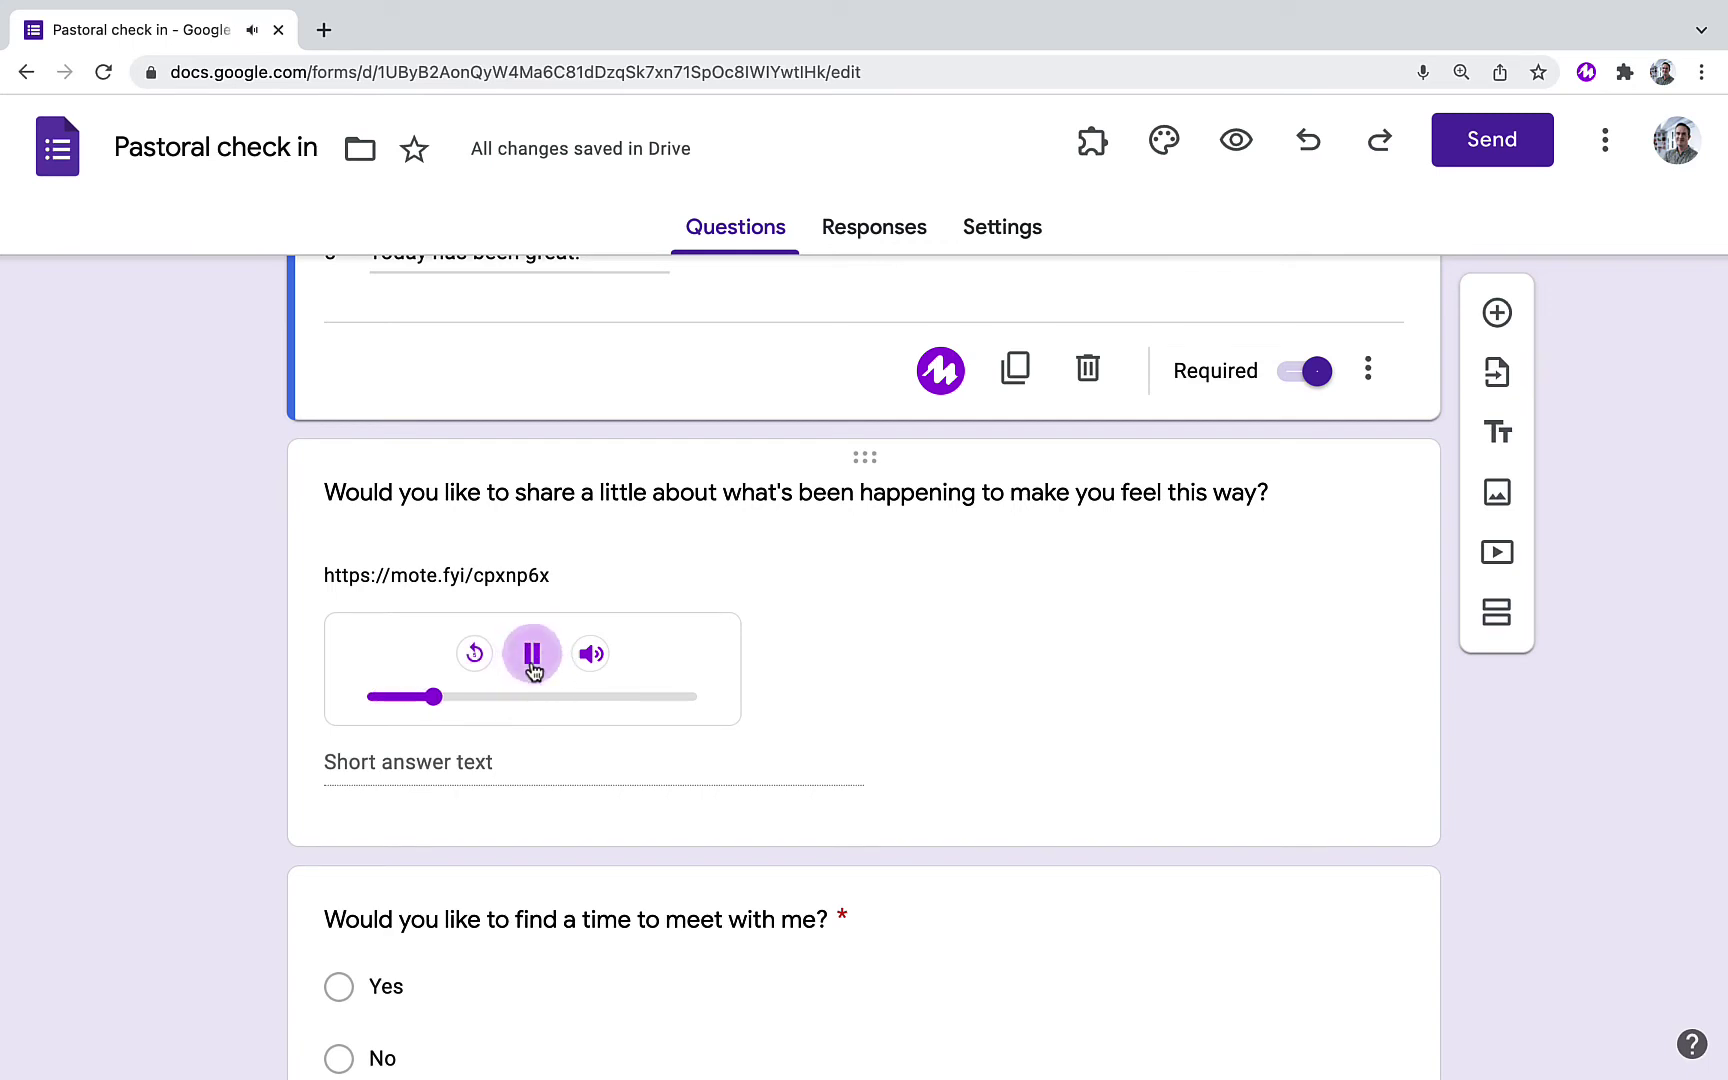
left_click(532, 658)
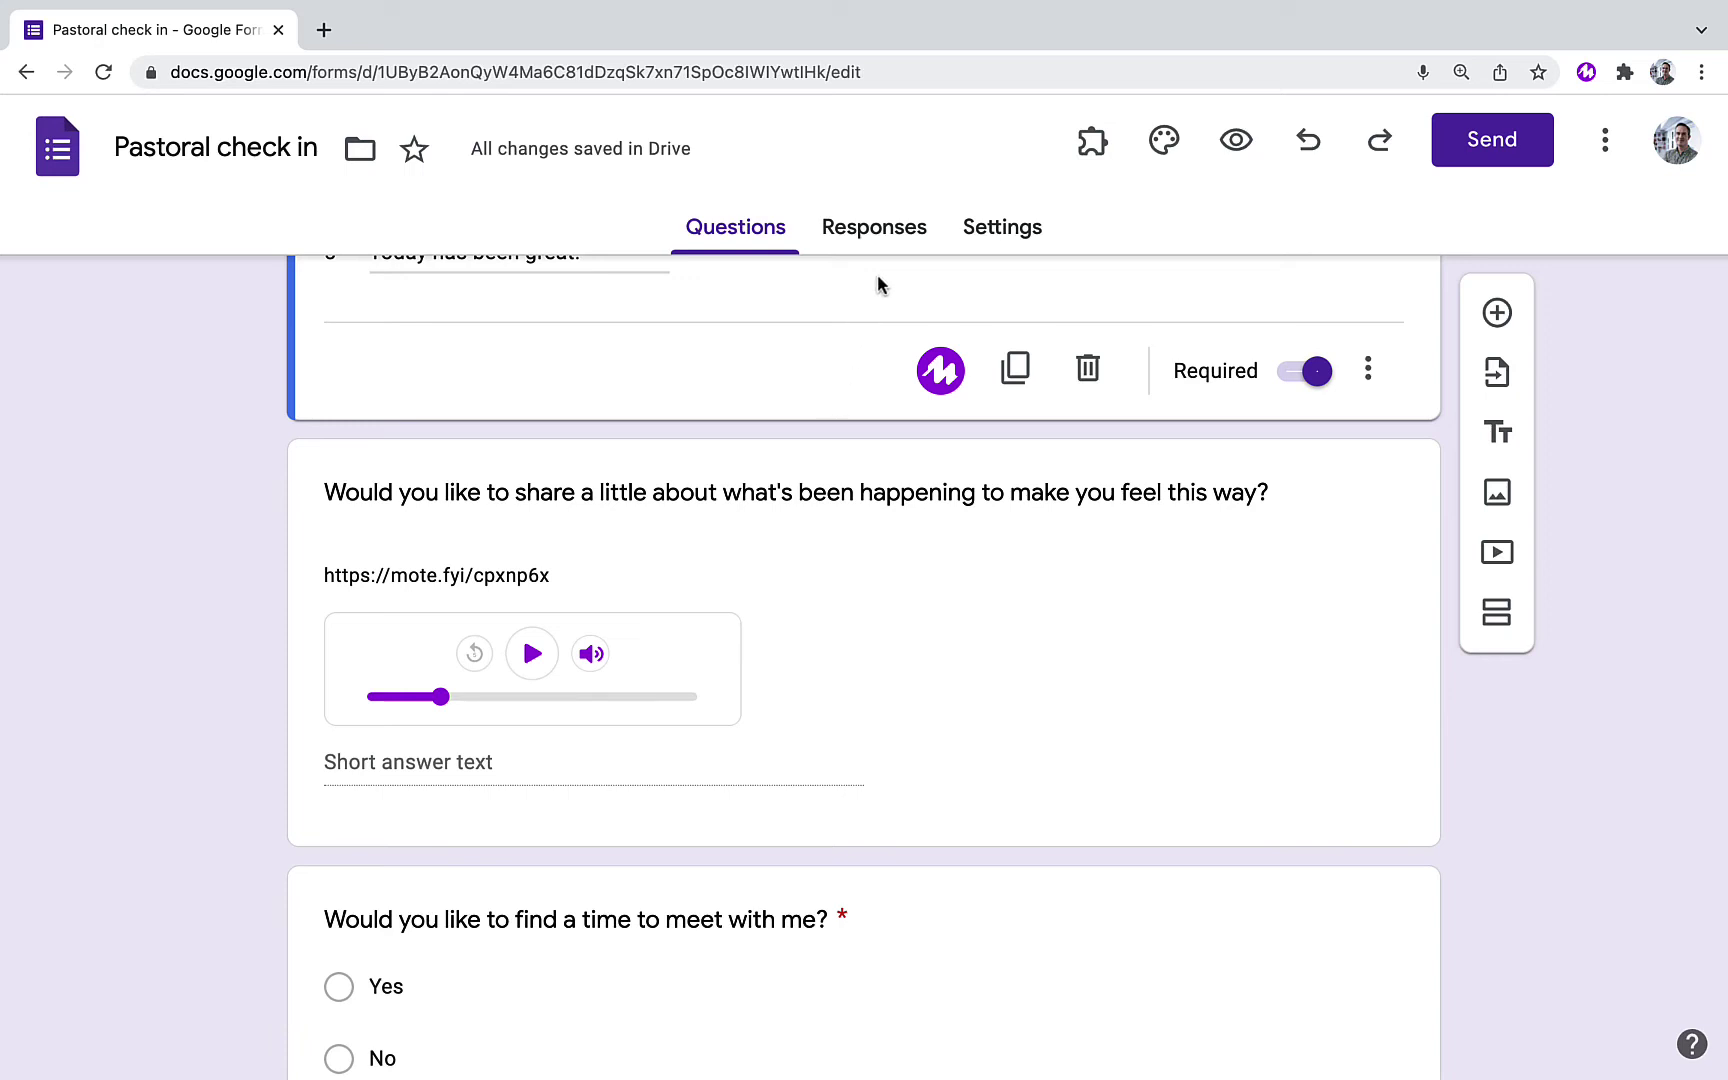
Open the form preview, fill in the respondent's first name and rate how things are going as 5
left_click(1236, 143)
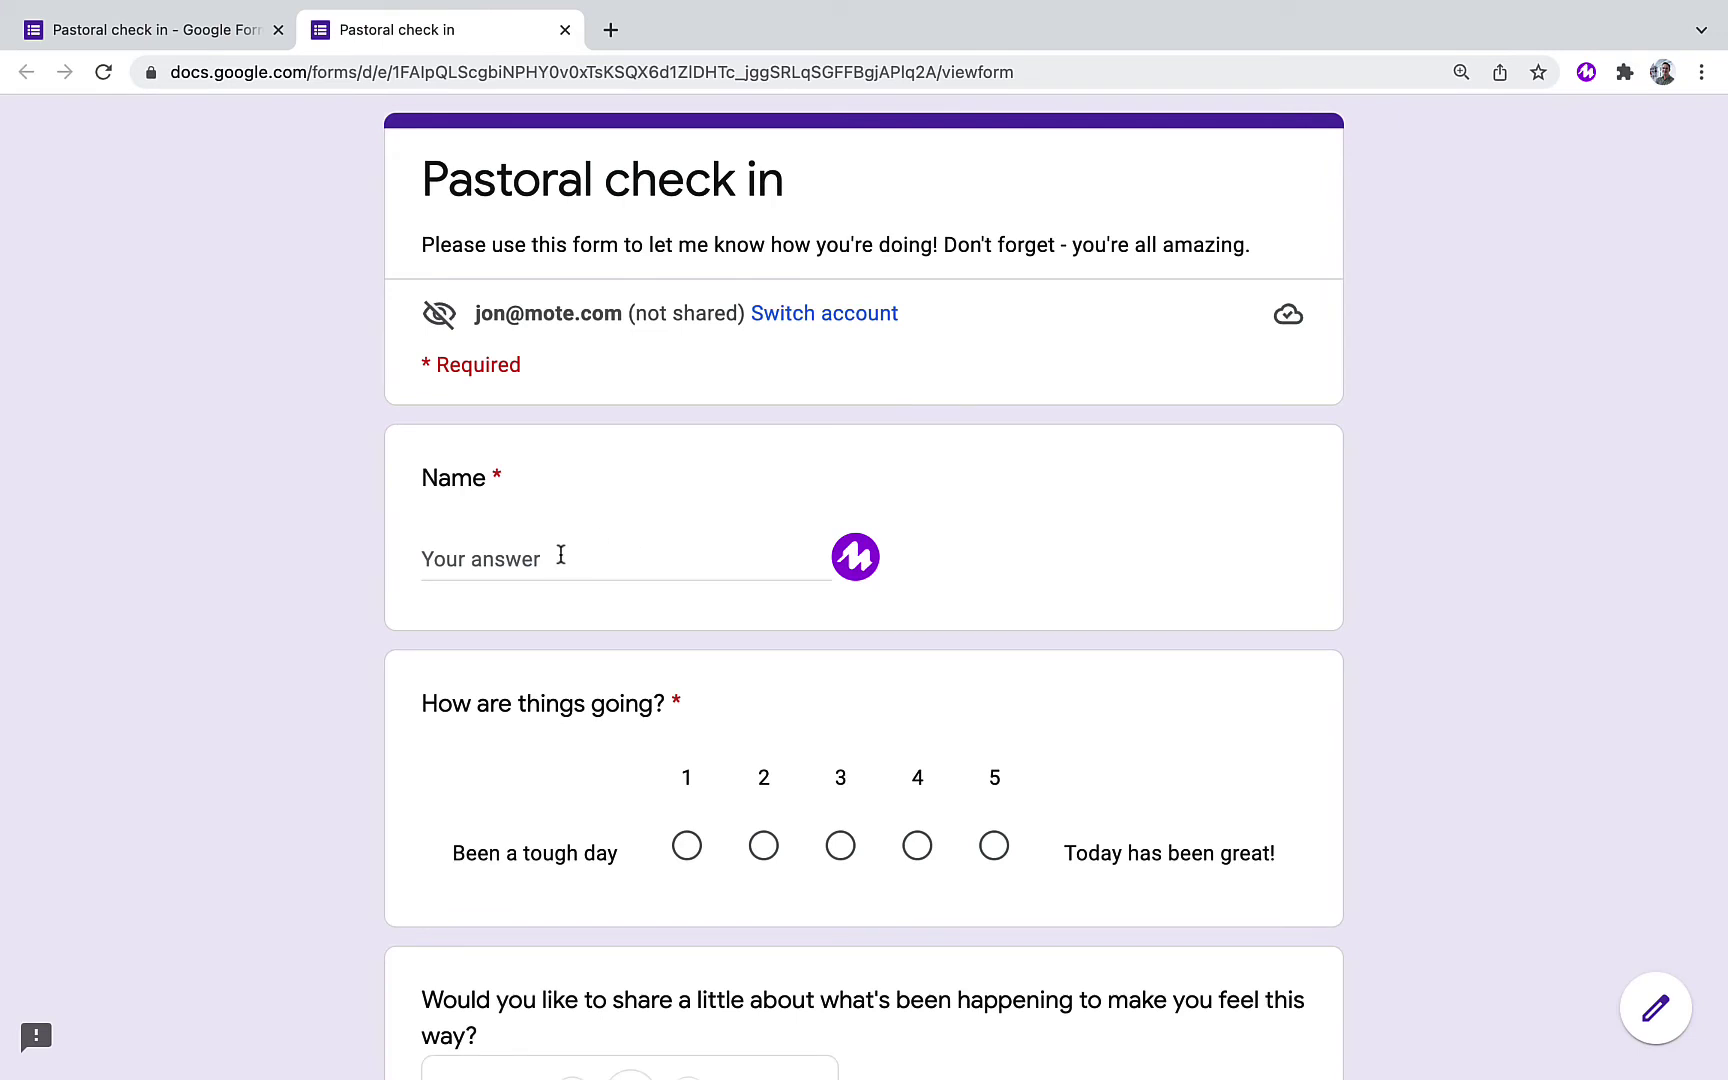
left_click(561, 554)
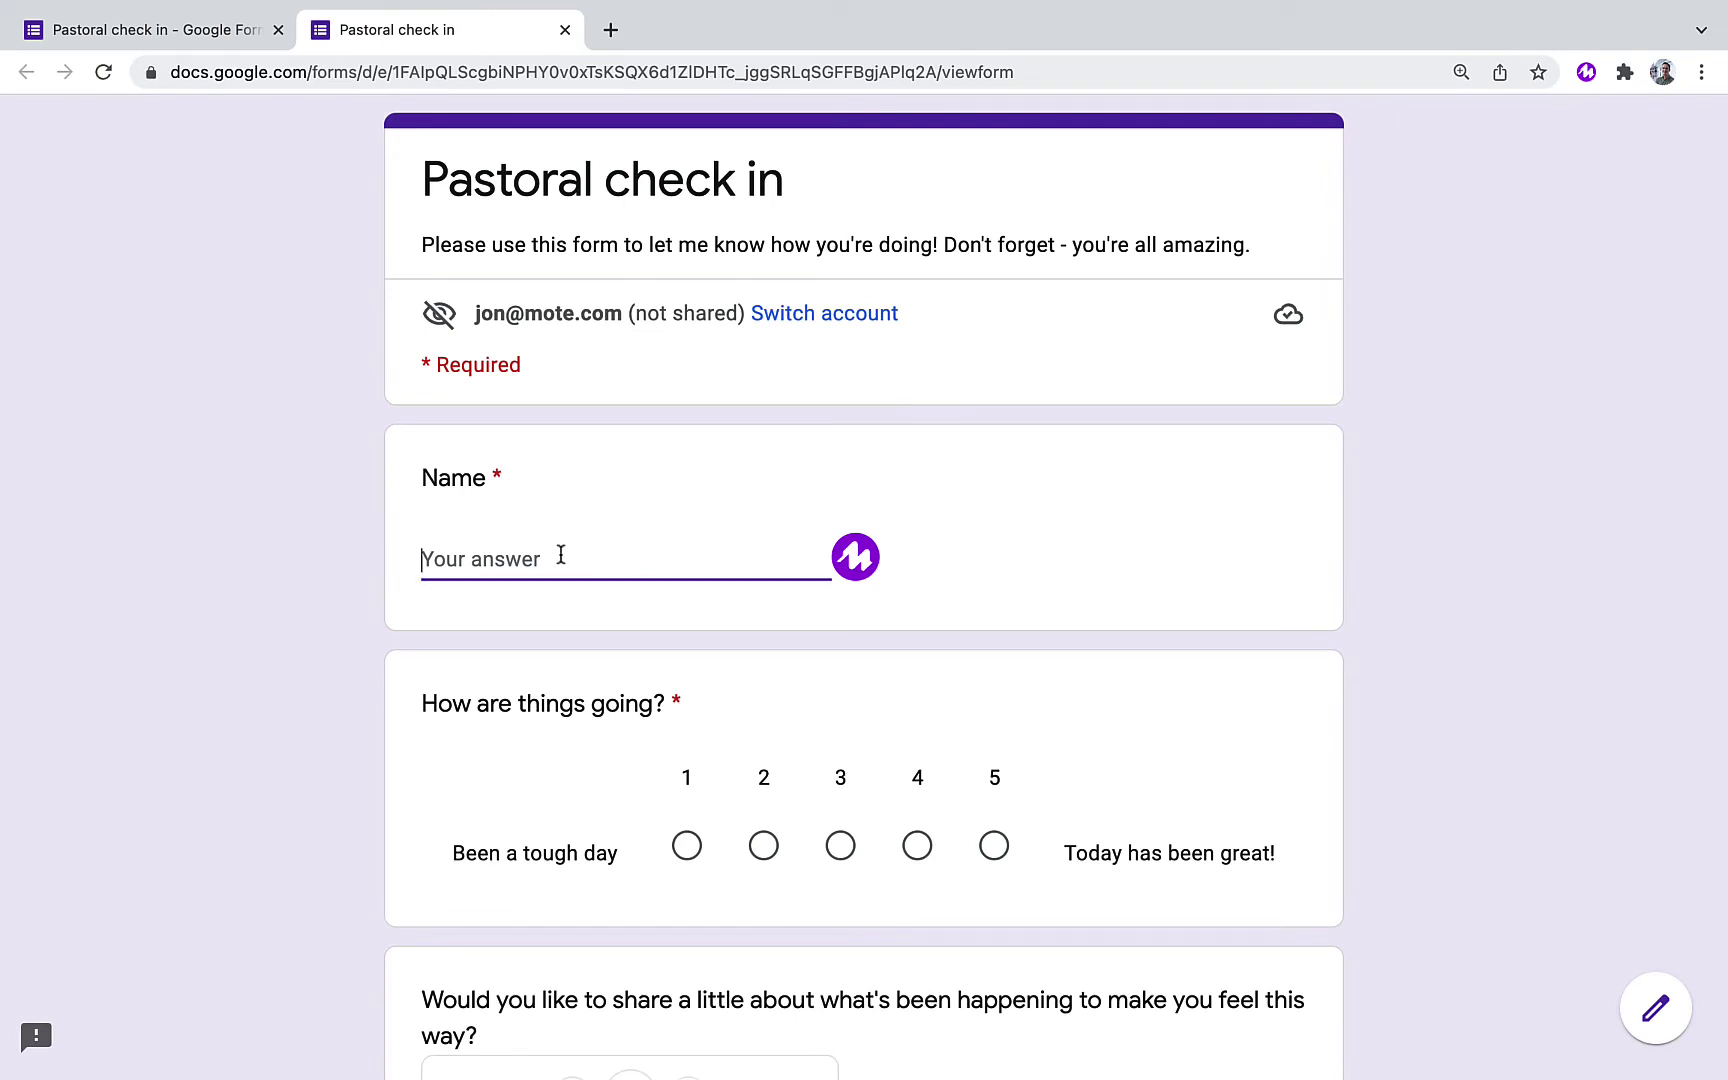
type("Jon")
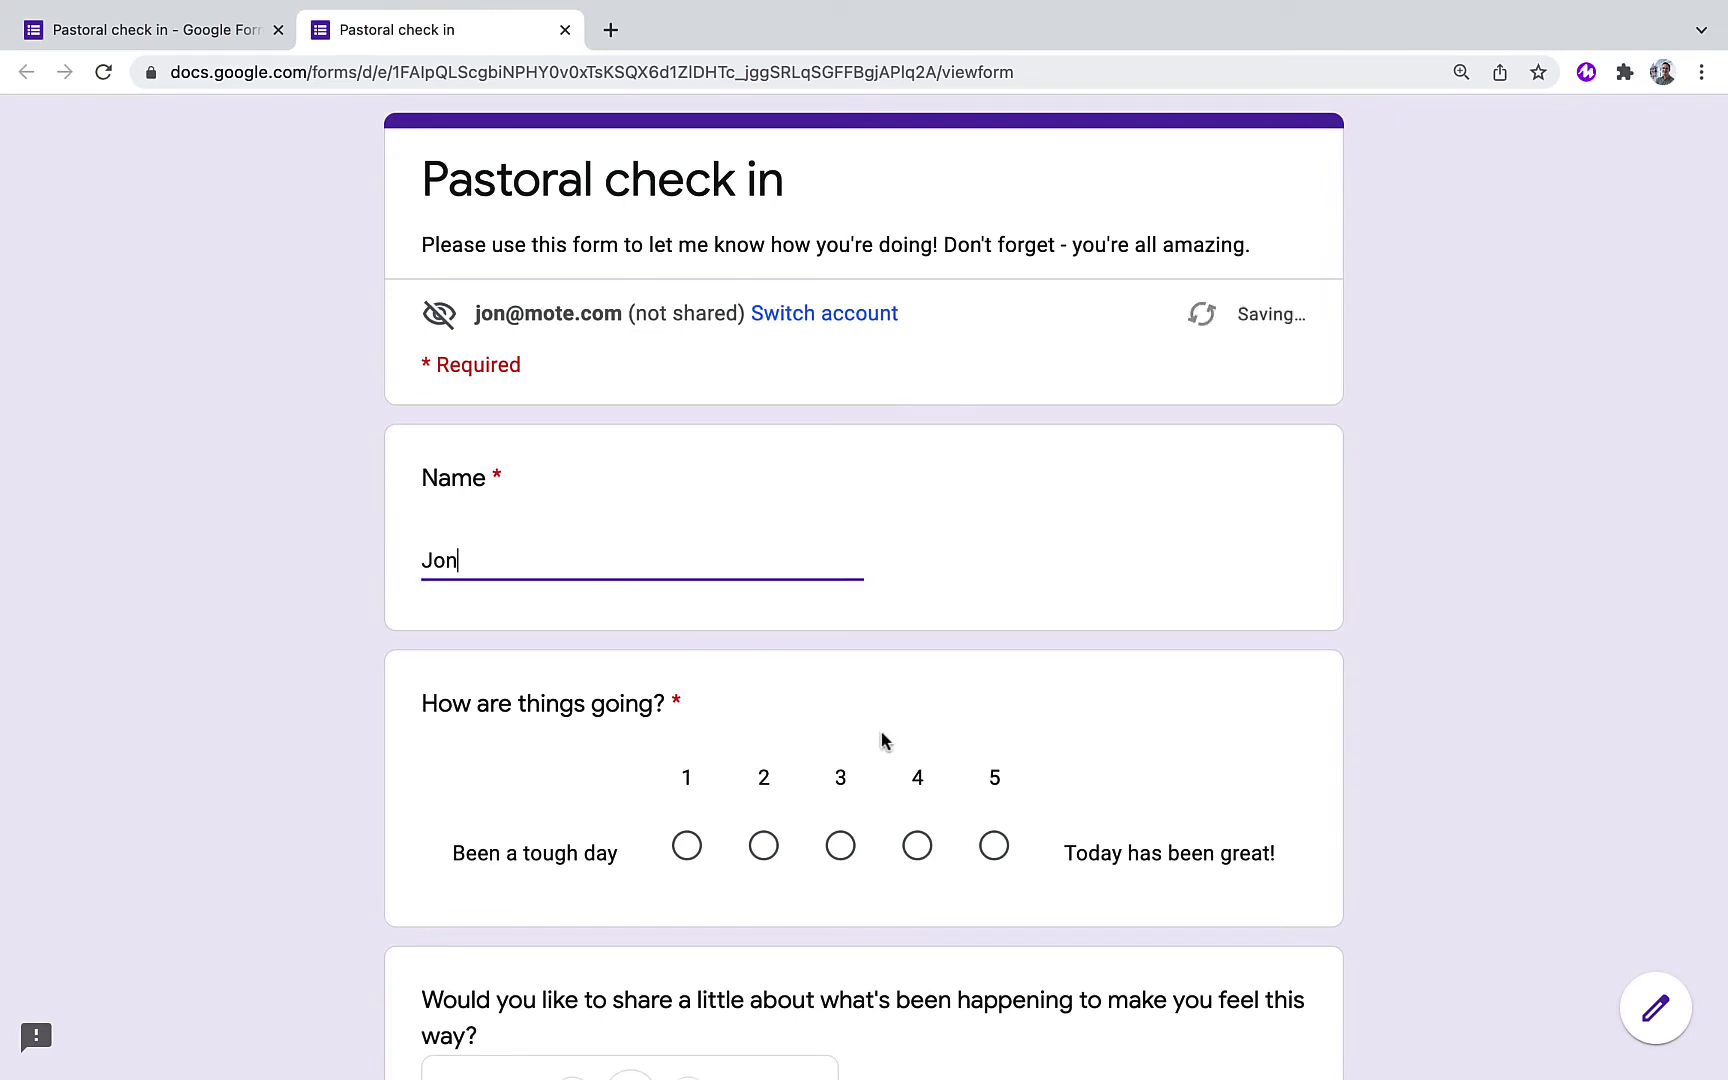
left_click(994, 846)
Listen to part of the teacher's voice note on the sharing question in the form preview
scroll(699, 812, "down", 5)
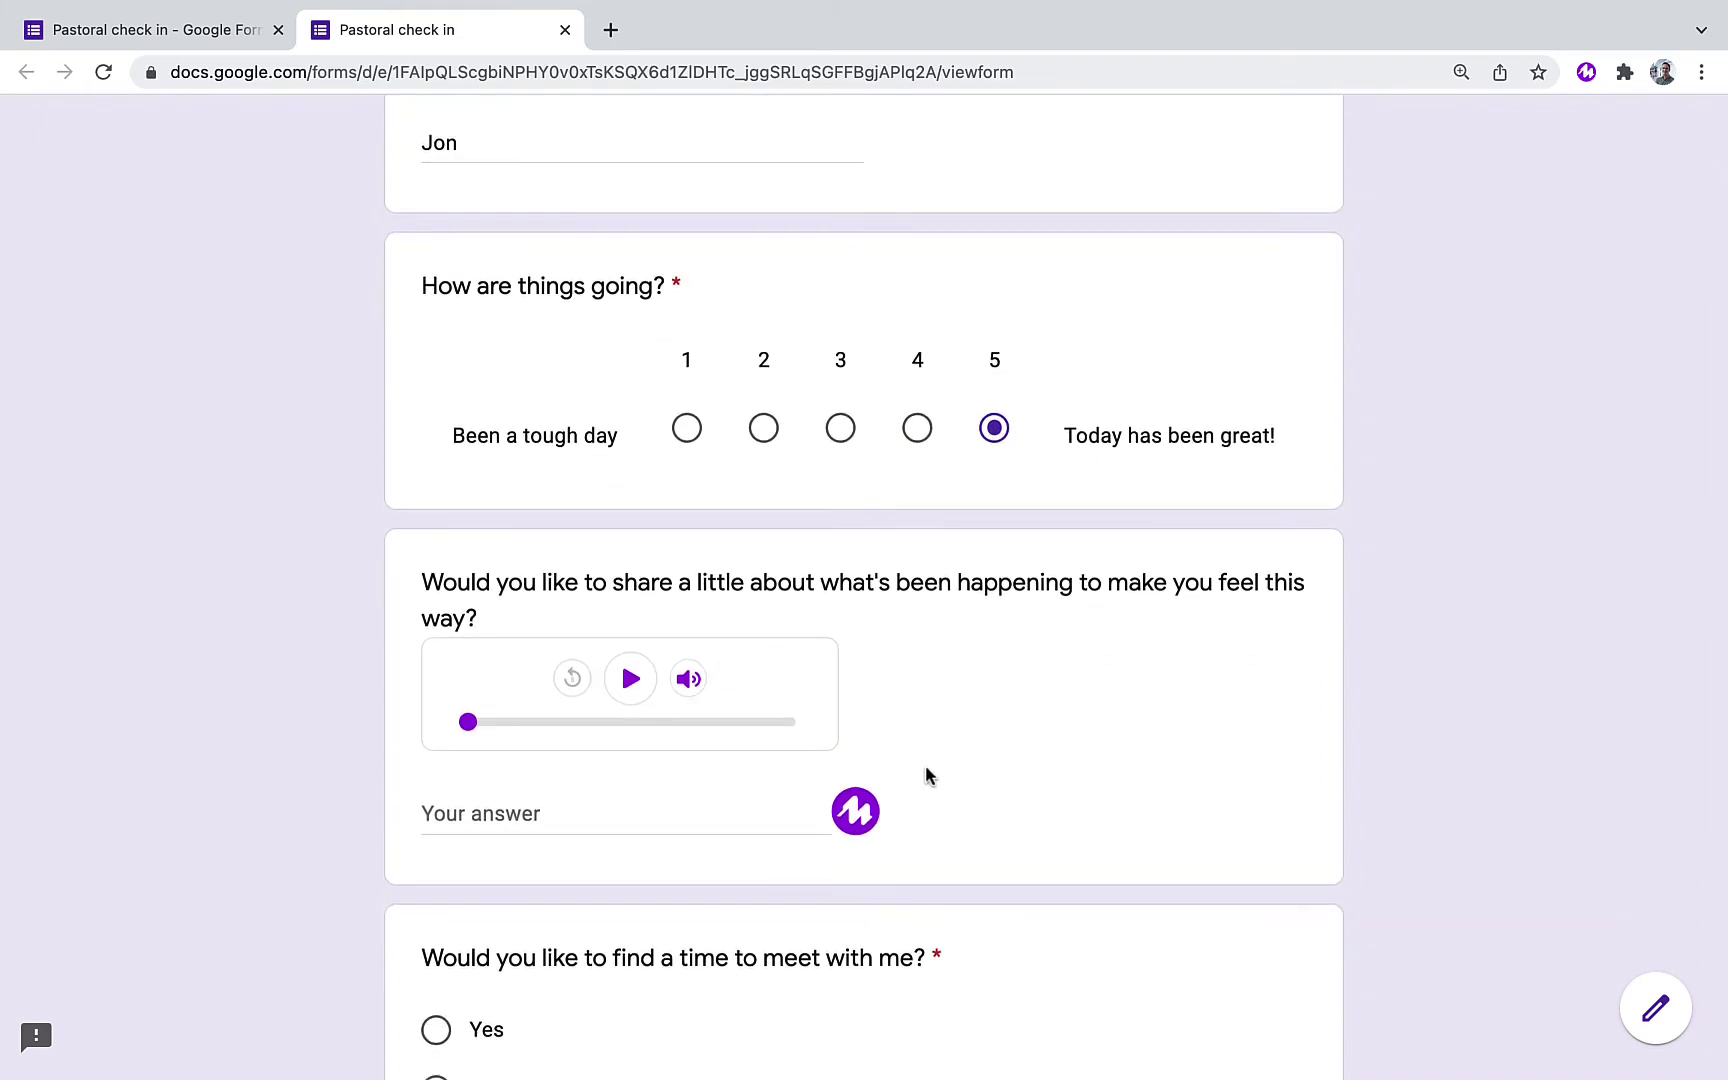
left_click(641, 697)
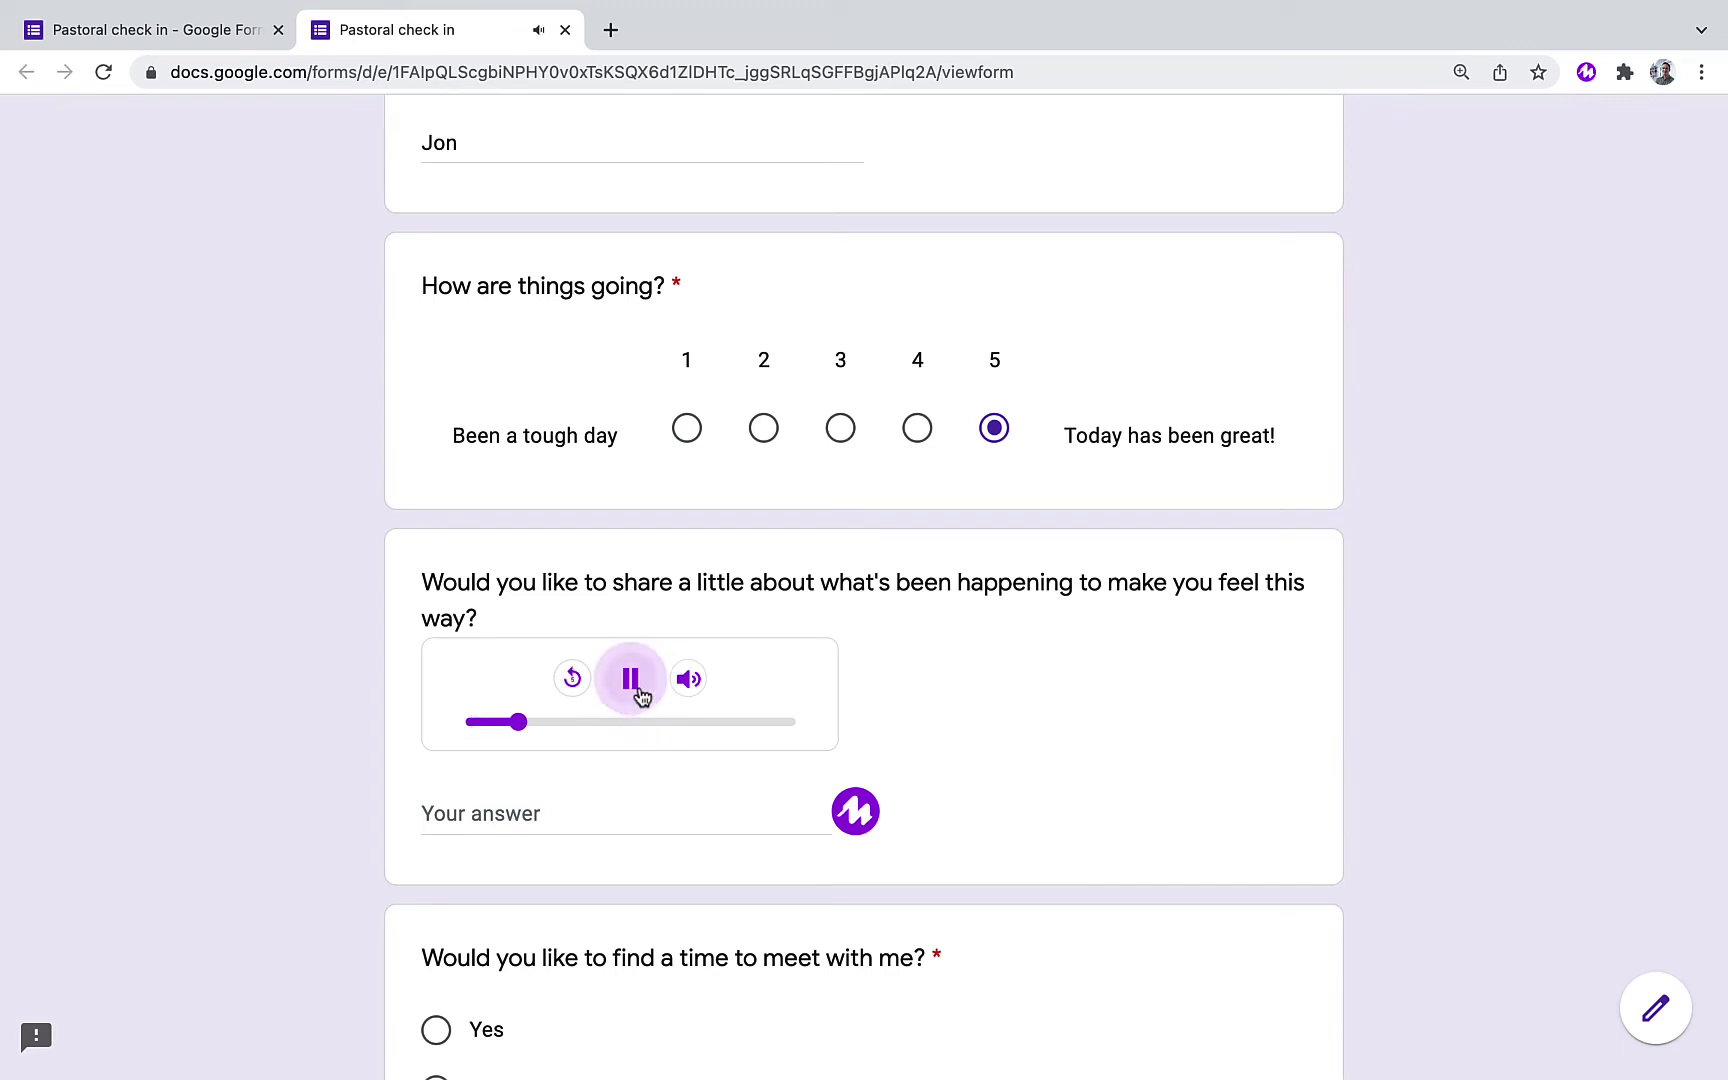
left_click(641, 697)
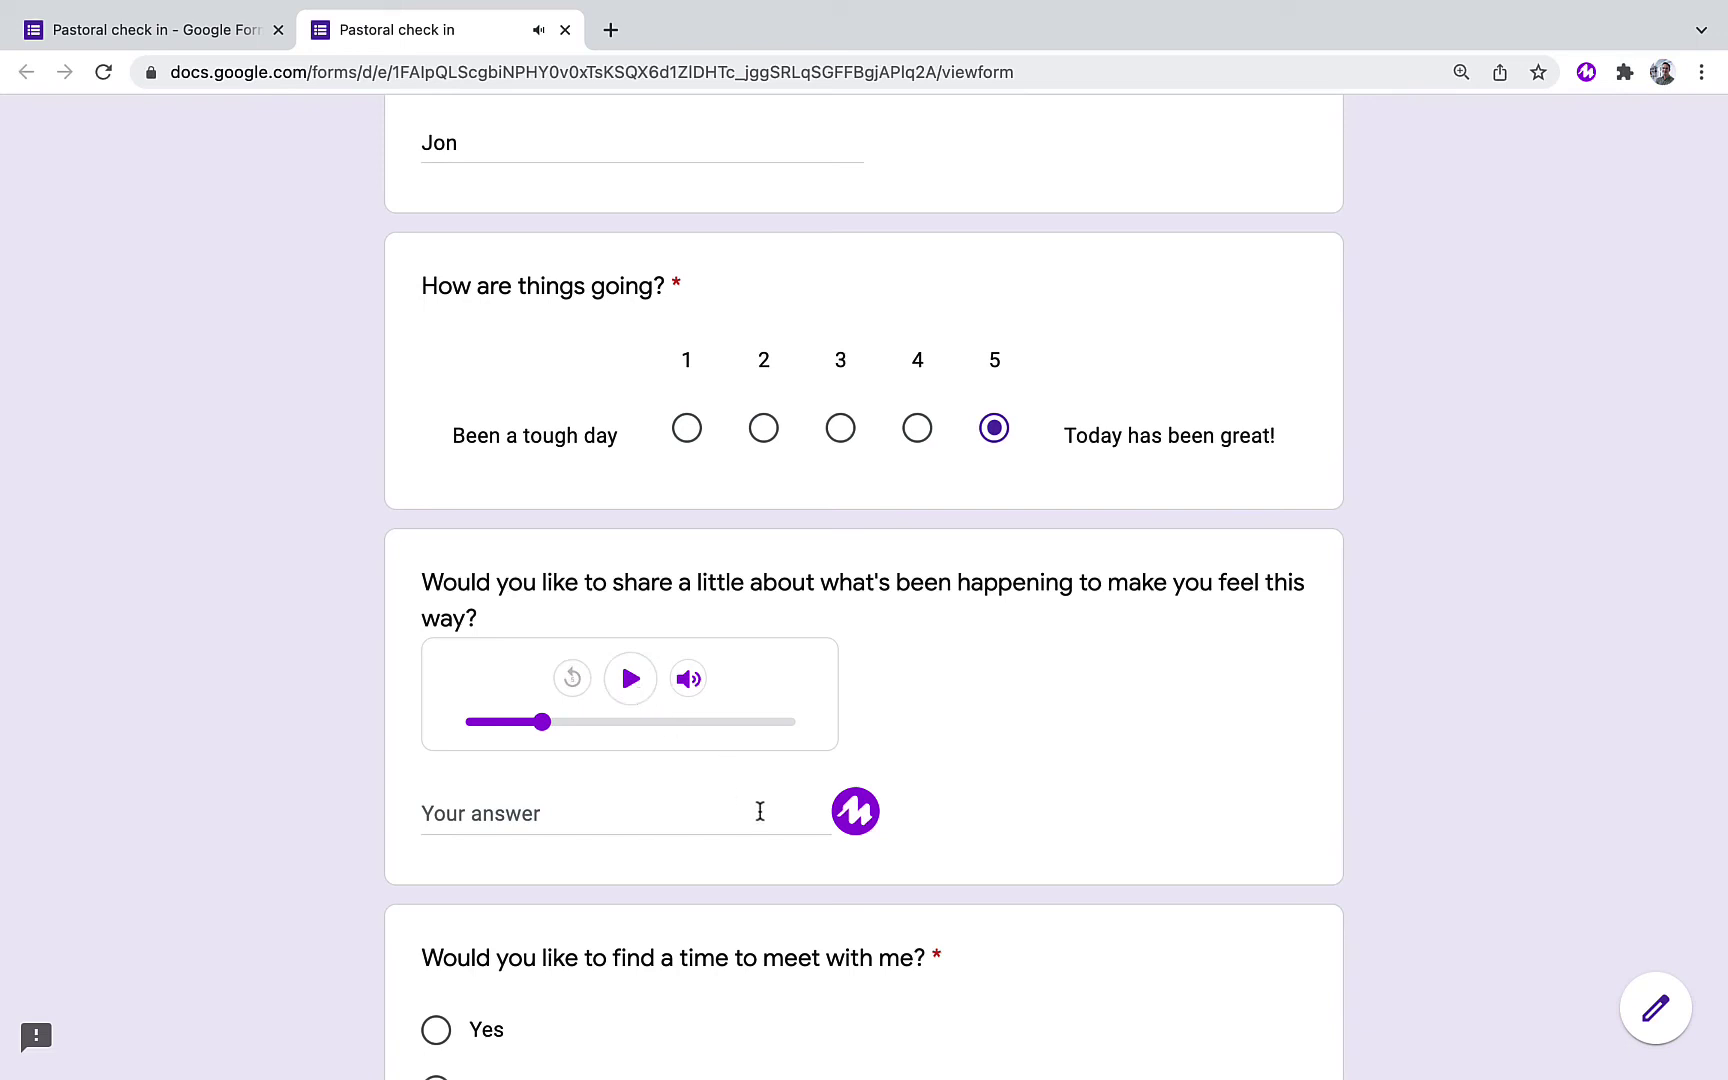
Record a Mote voice note as the answer to the question about what's been happening
scroll(760, 812, "down", 3)
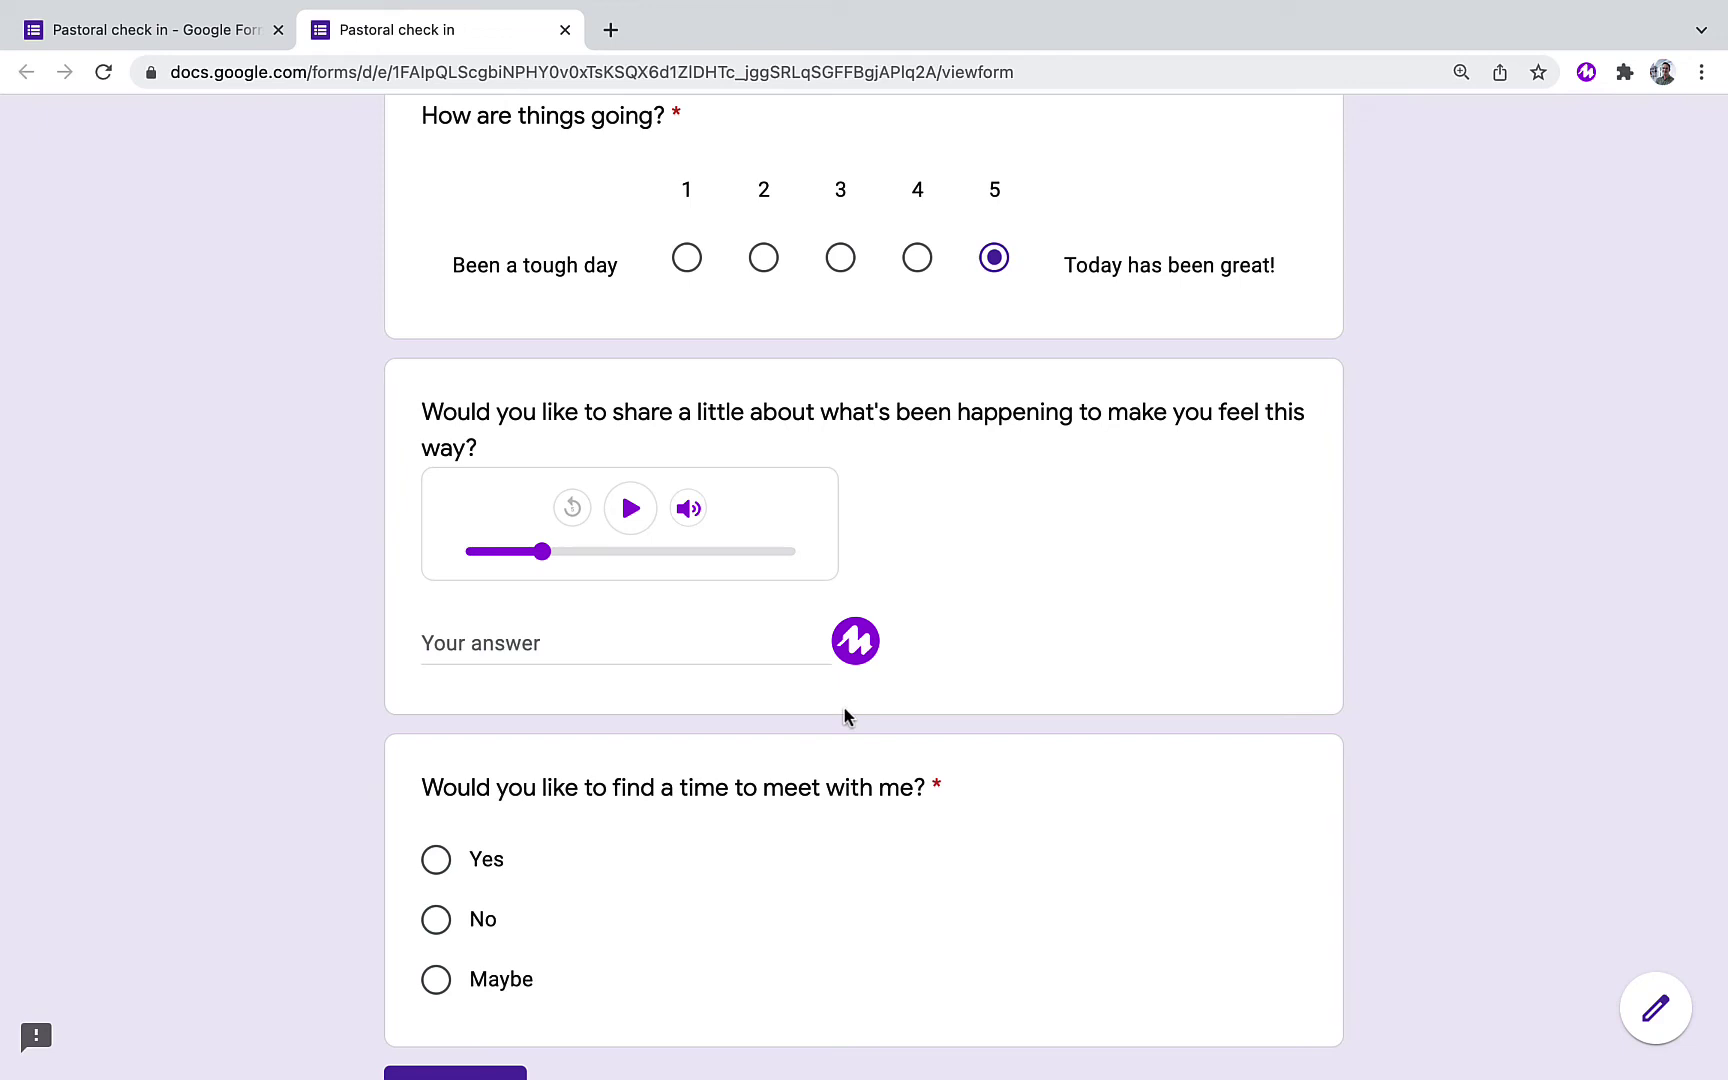
left_click(856, 645)
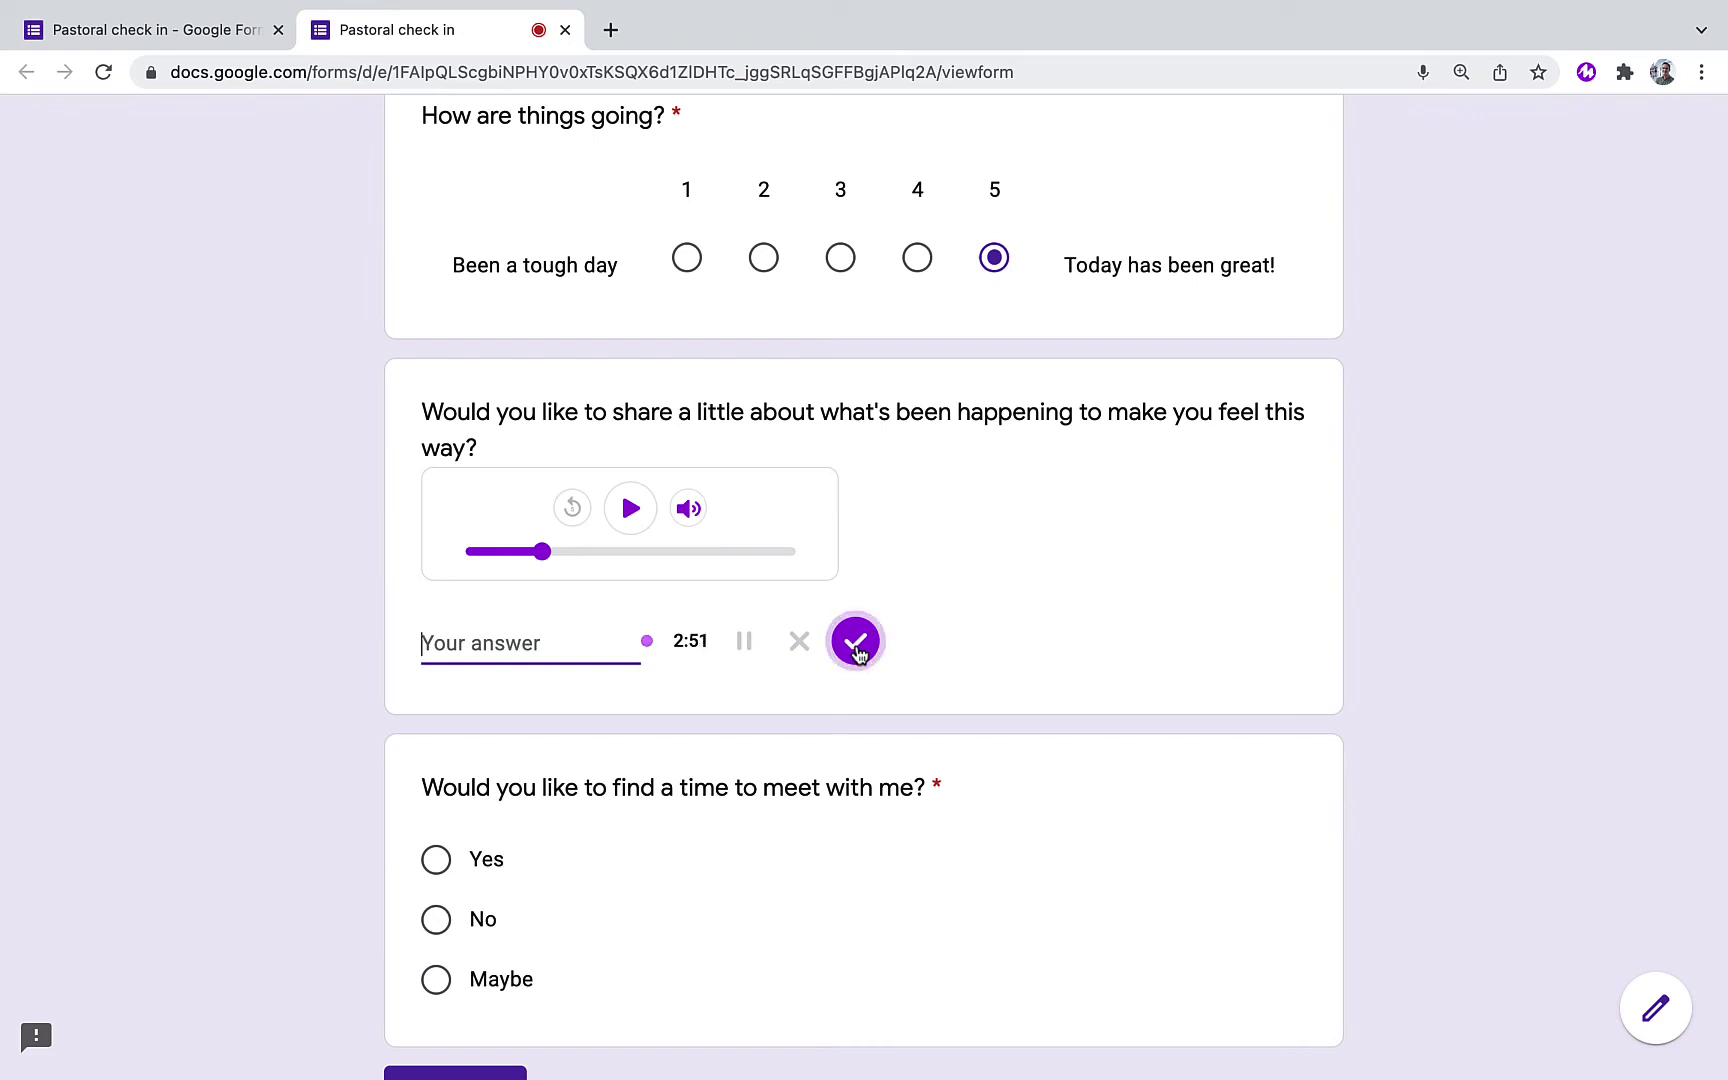
left_click(856, 645)
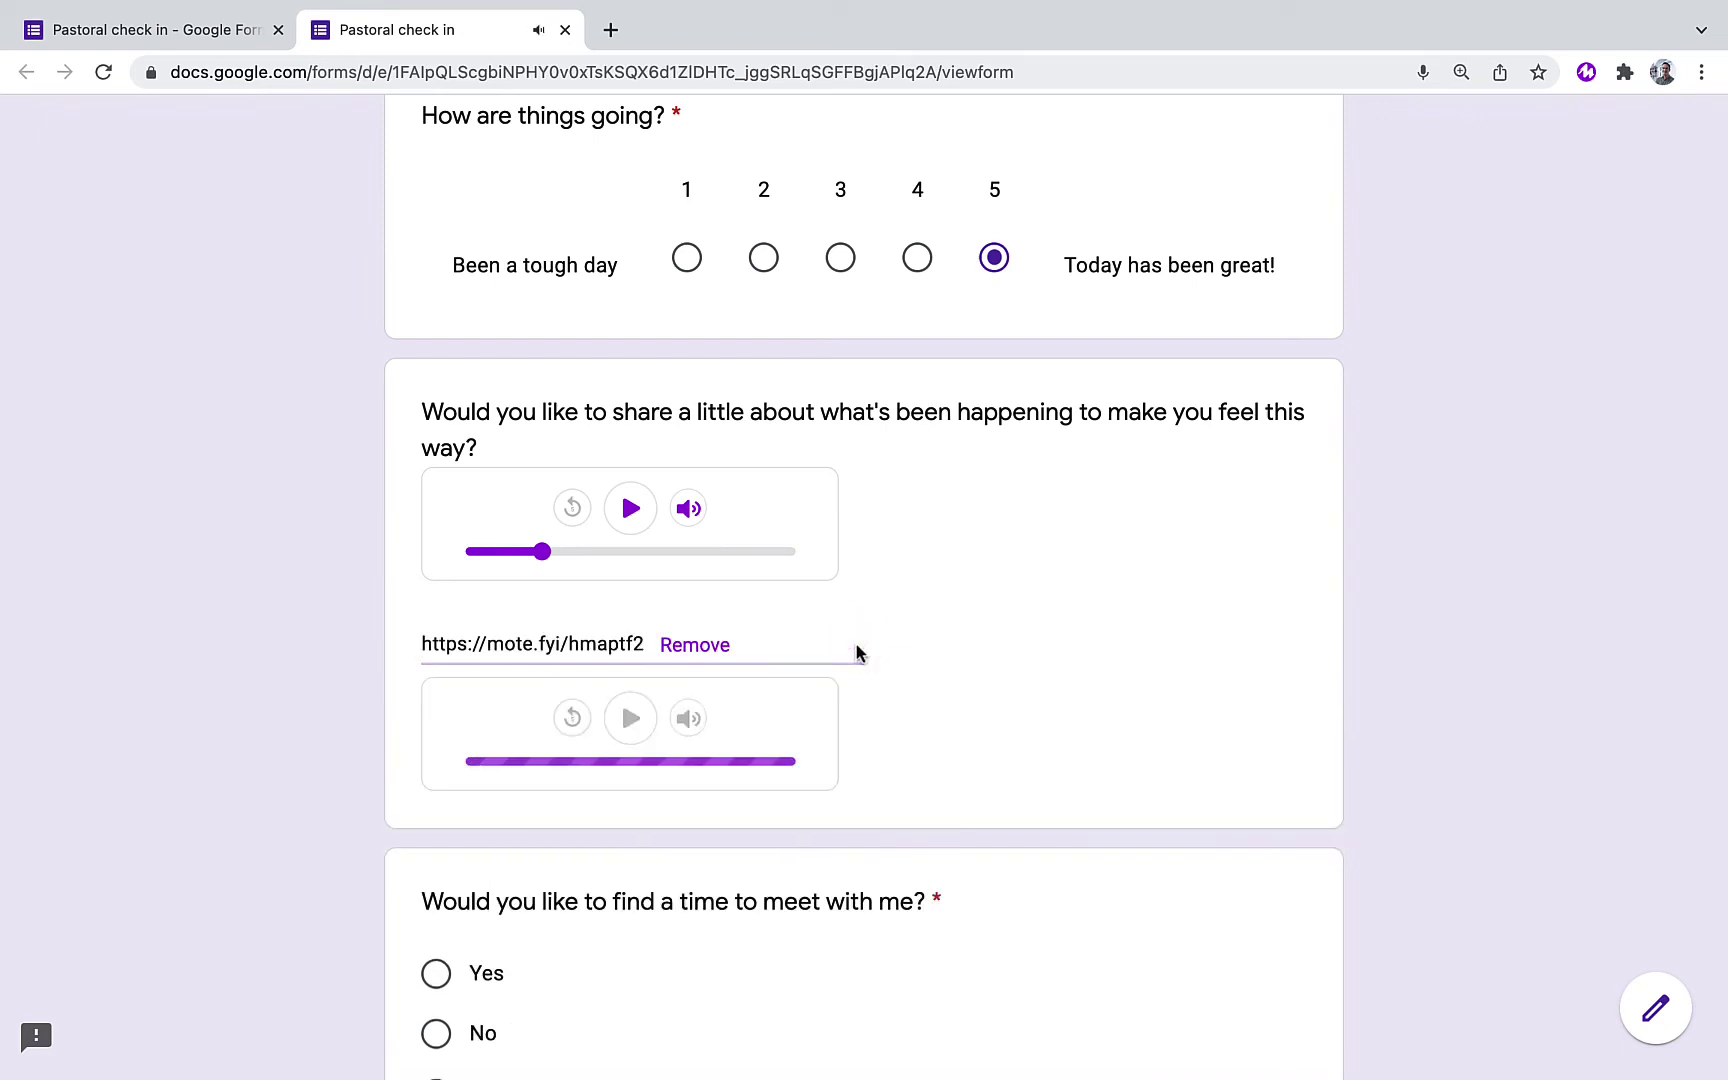
Answer No to finding a time to meet and submit the form response
scroll(681, 771, "down", 3)
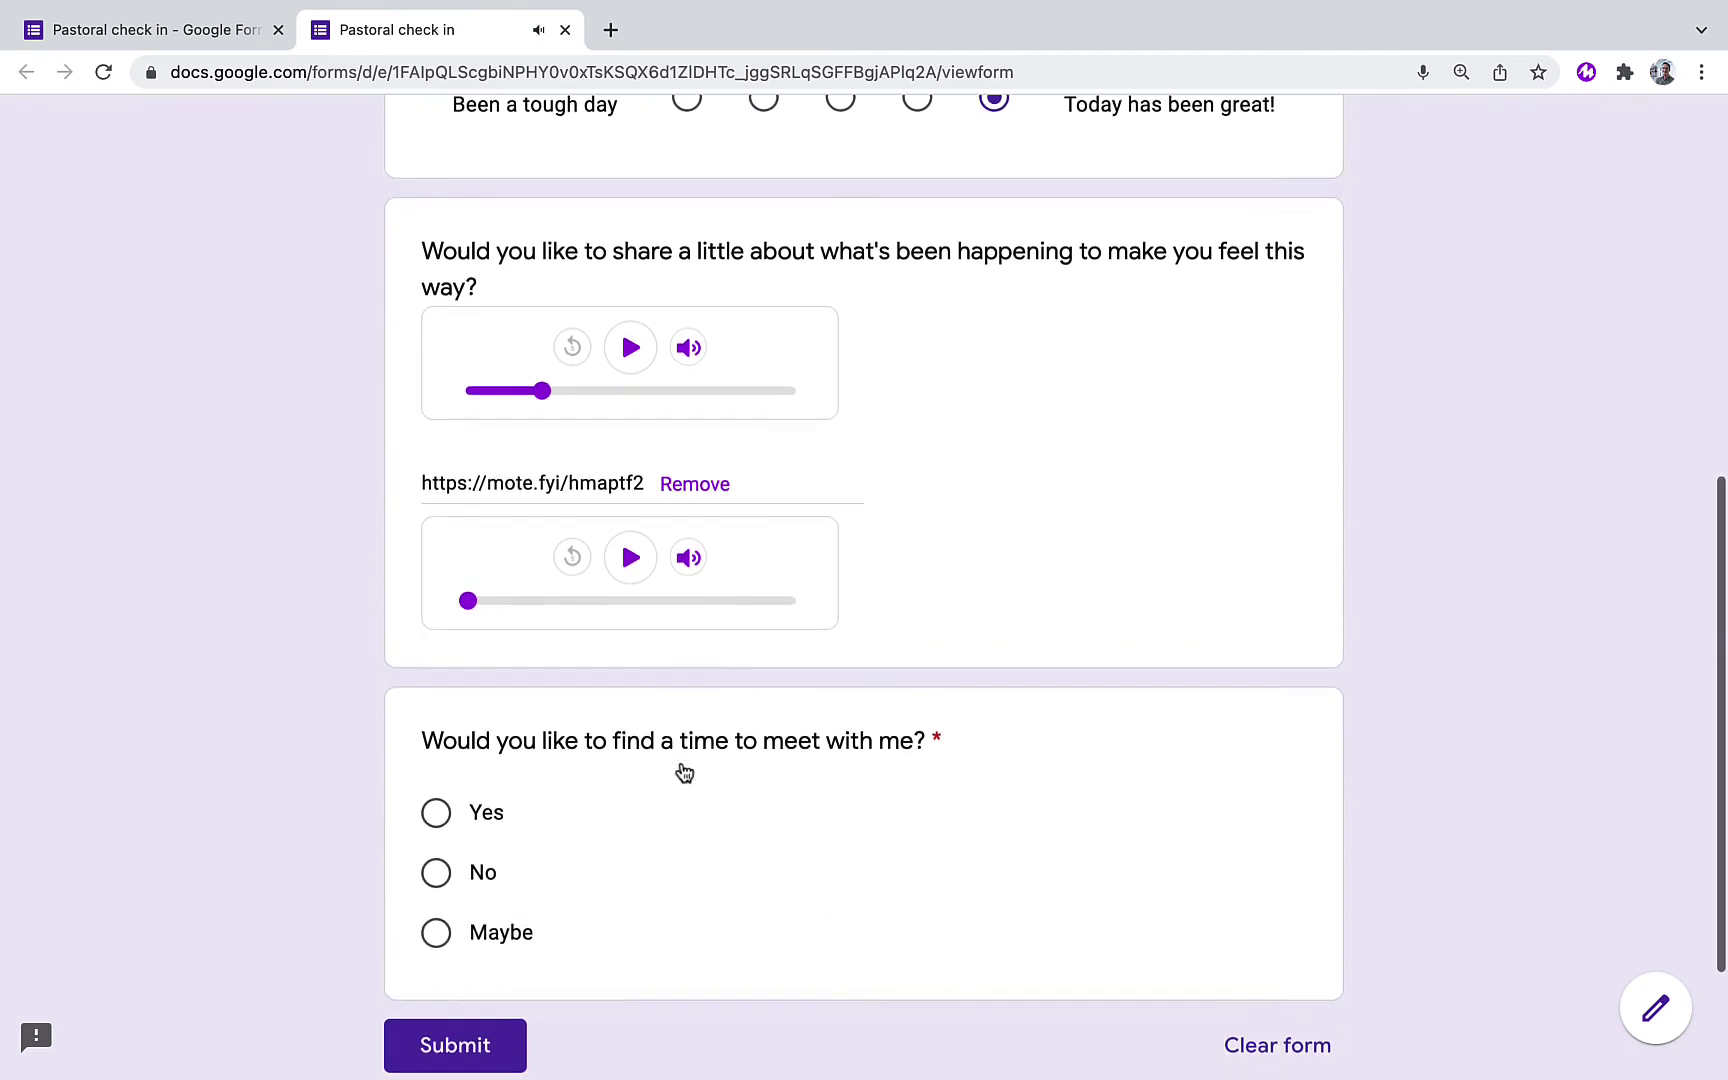
left_click(437, 876)
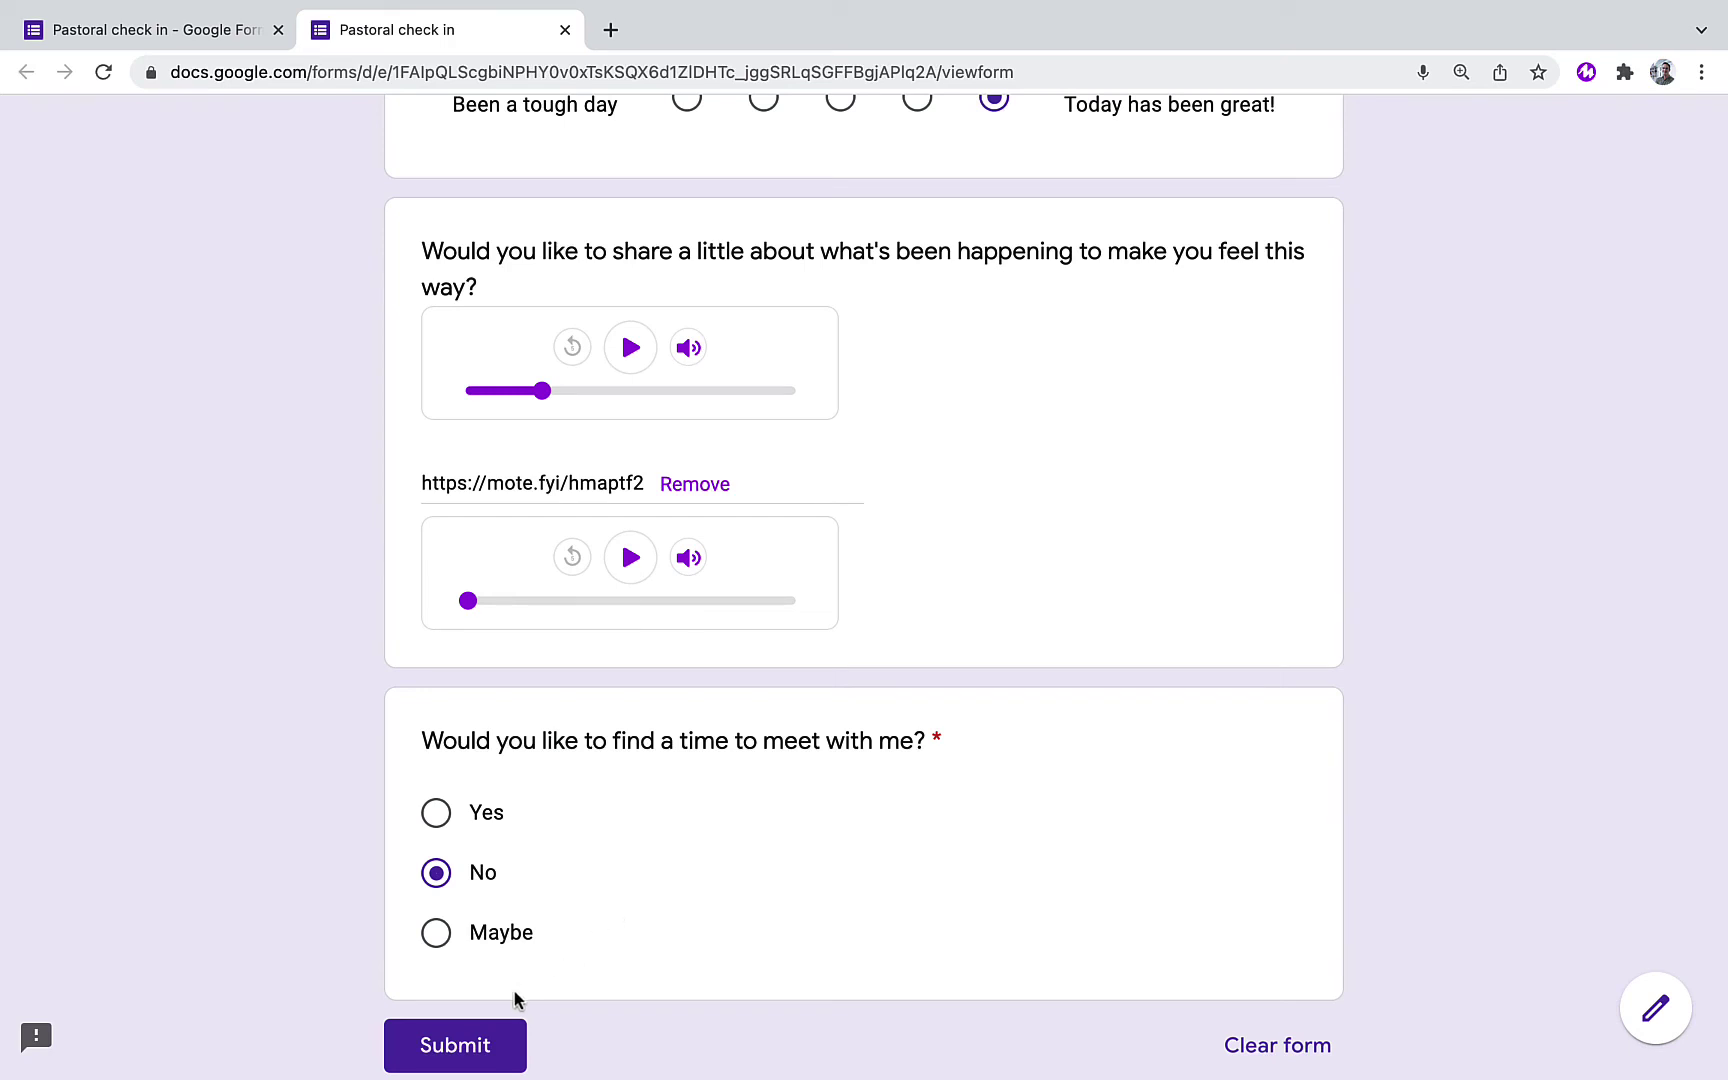
left_click(490, 1047)
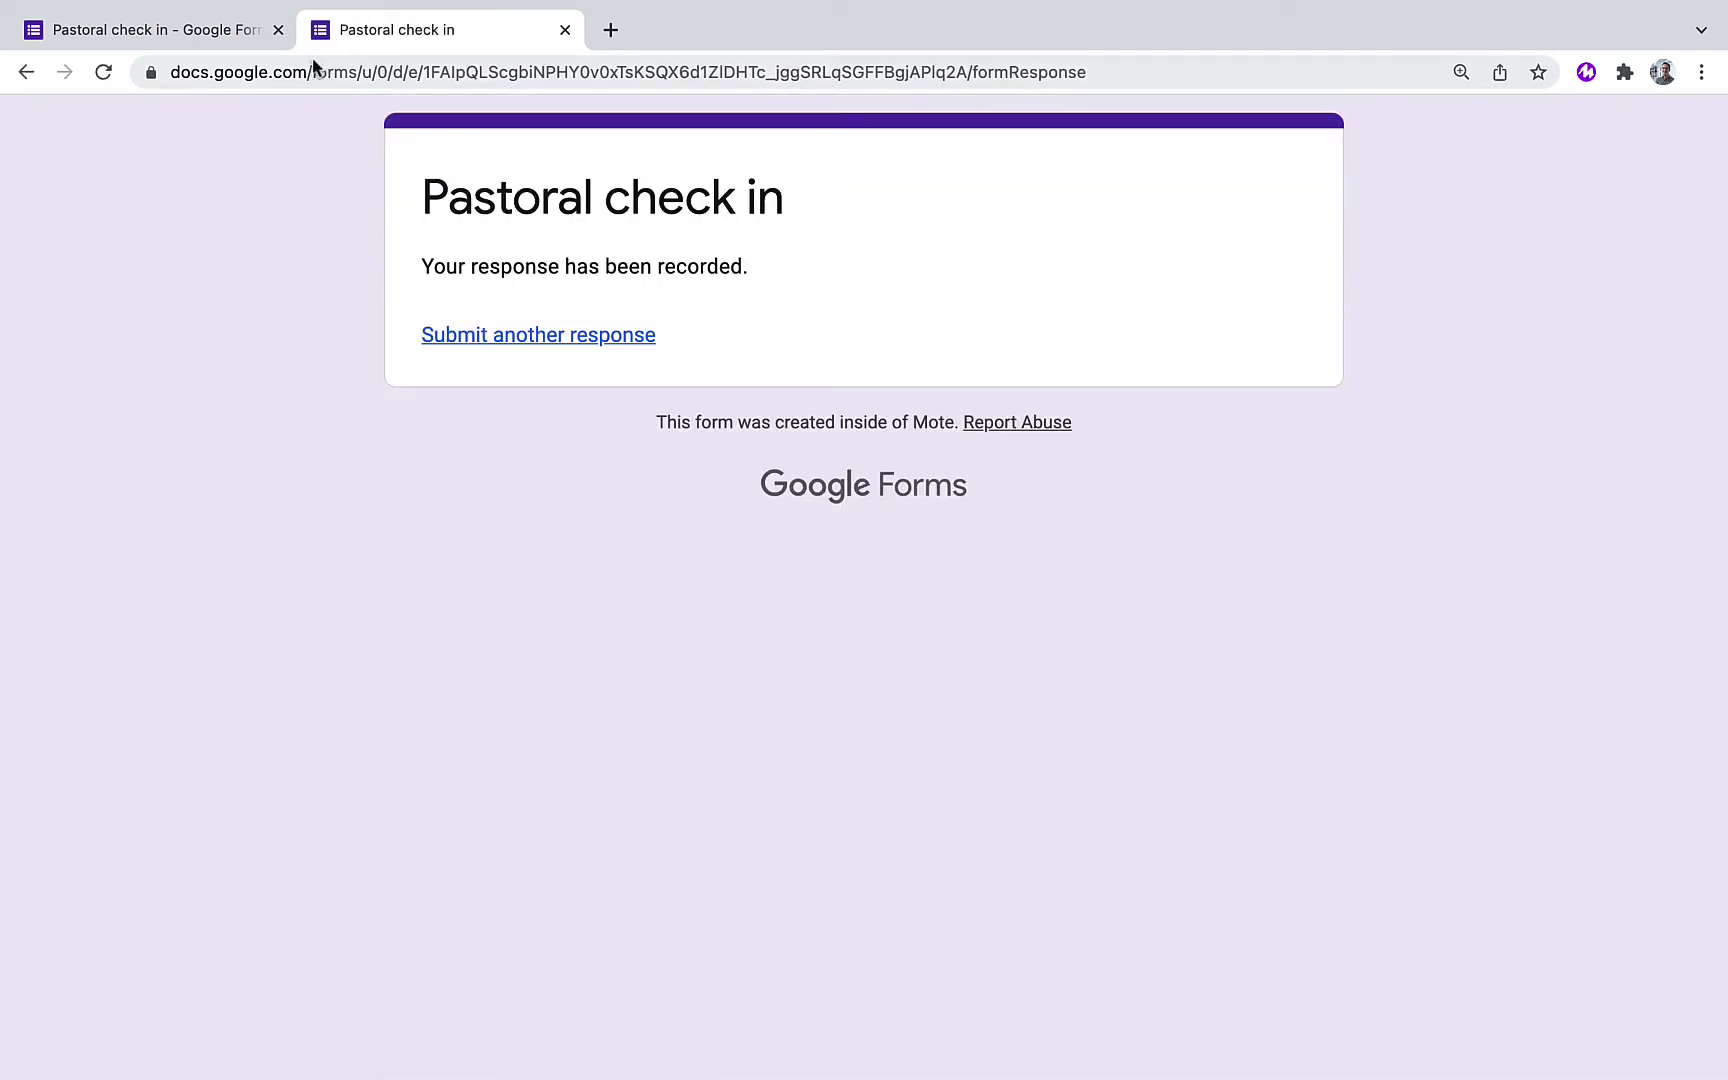
Return to the form editor and send its responses to a new spreadsheet named Pastoral check in (Responses)
left_click(203, 42)
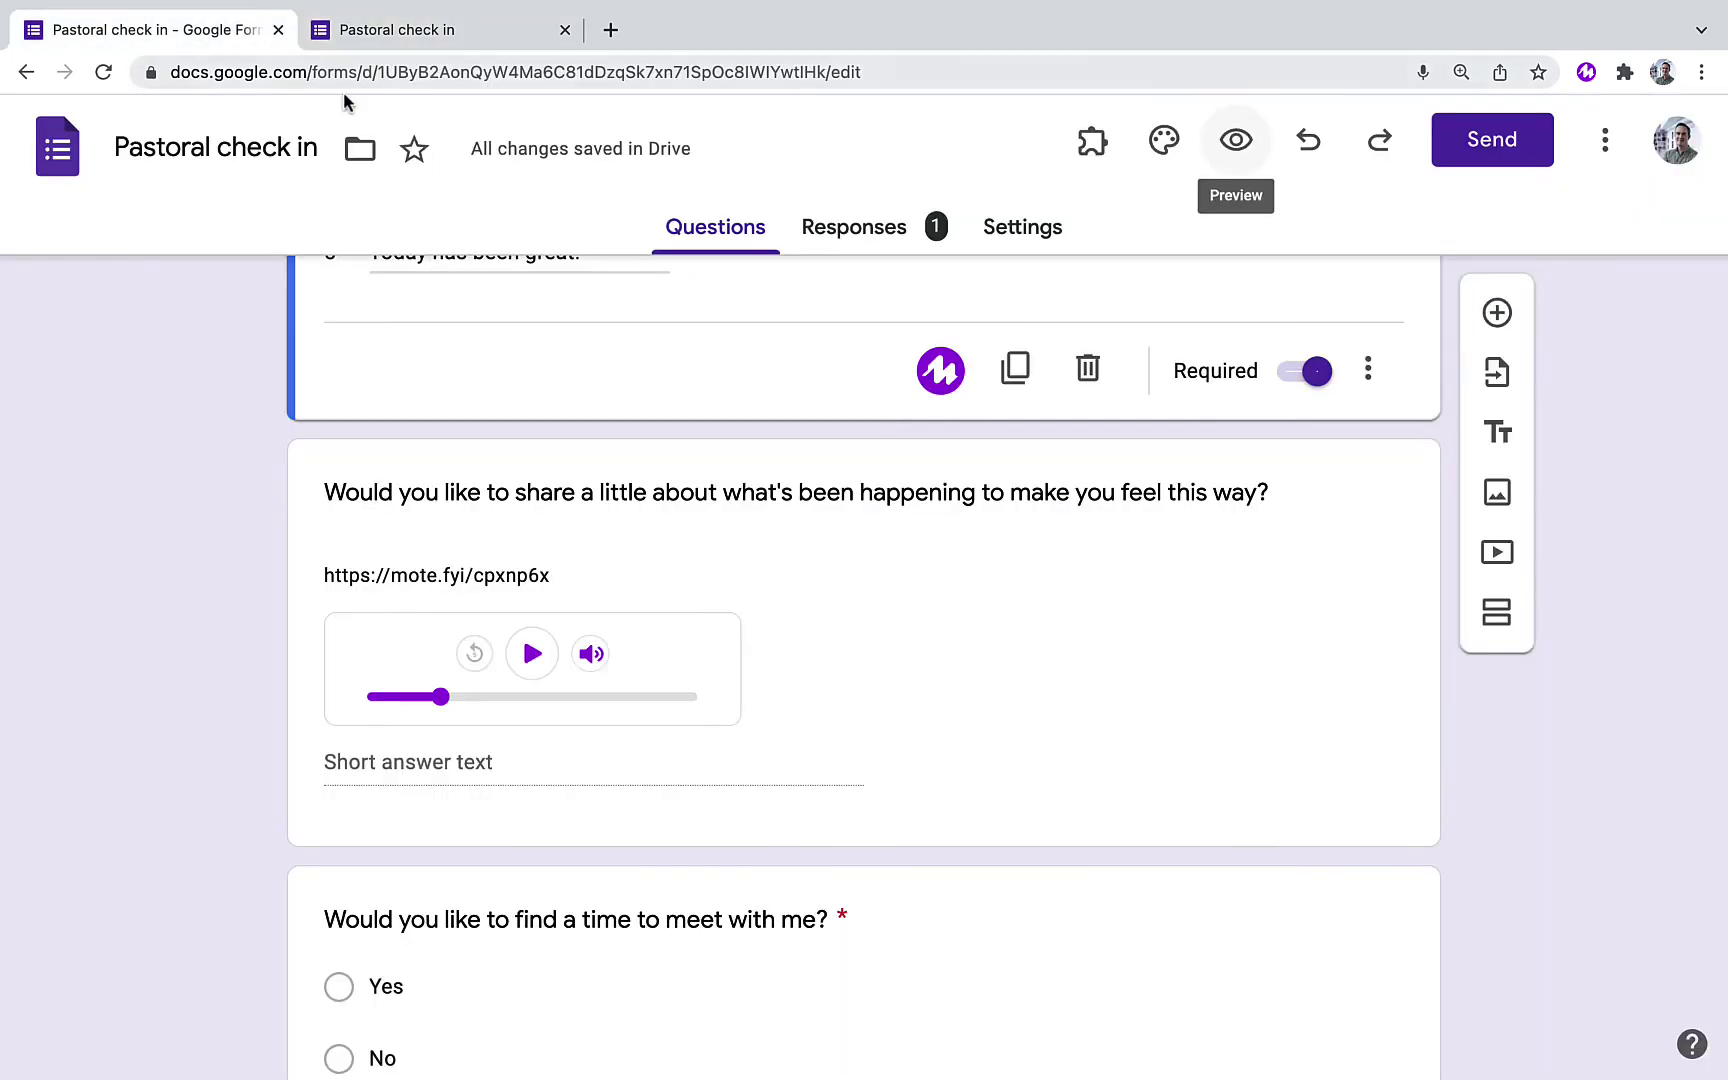
left_click(862, 238)
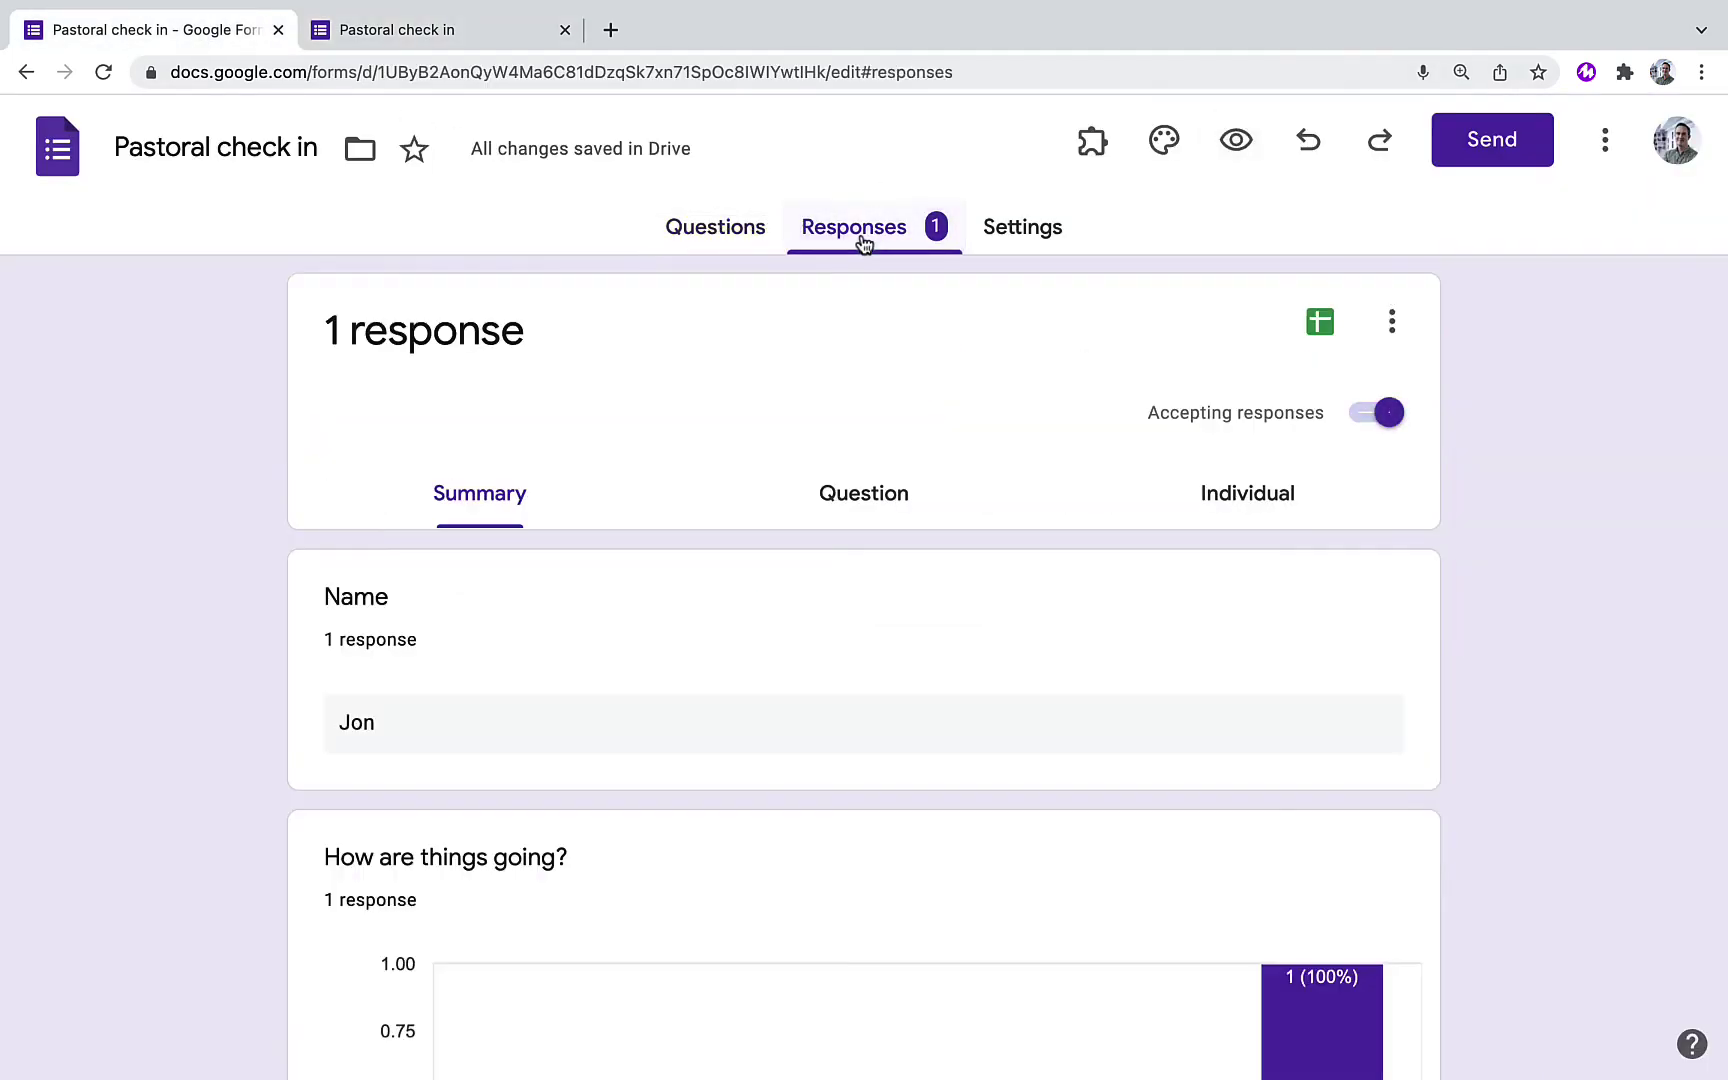
left_click(1320, 322)
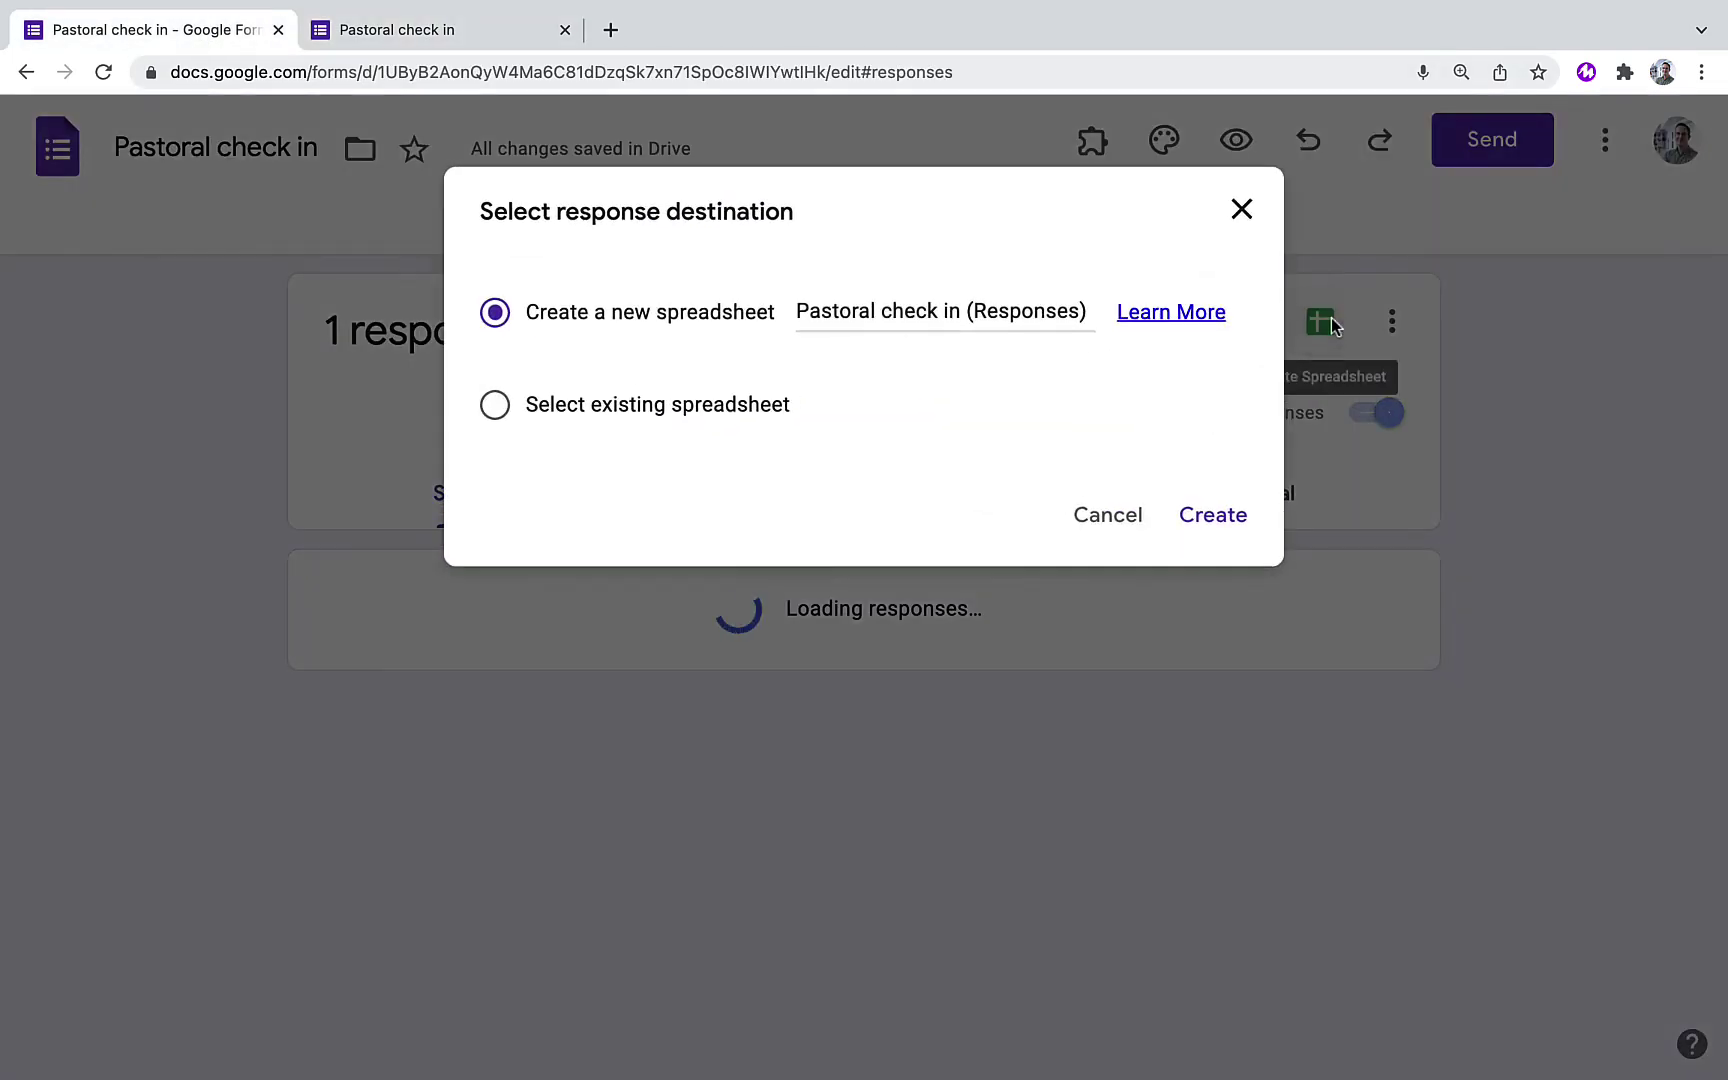
left_click(1236, 520)
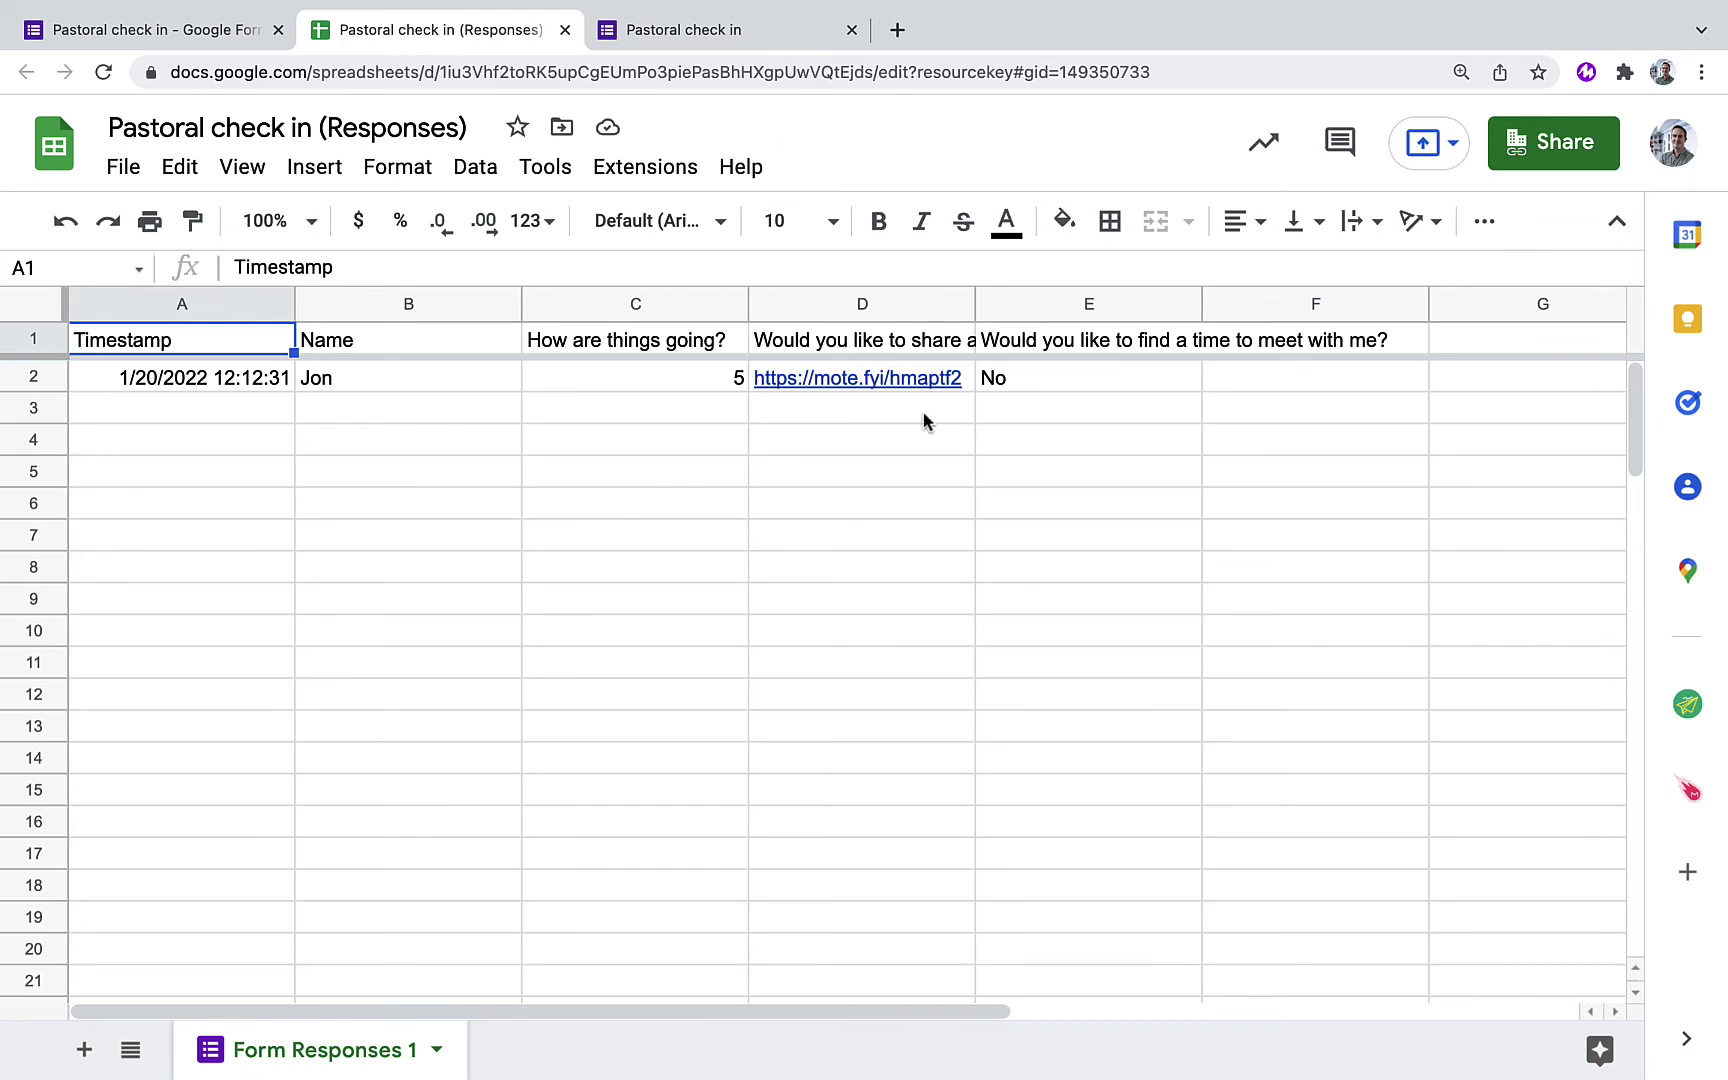
Preview the voice note linked in cell D2, checking its audio player and transcript
mouse_move(938, 385)
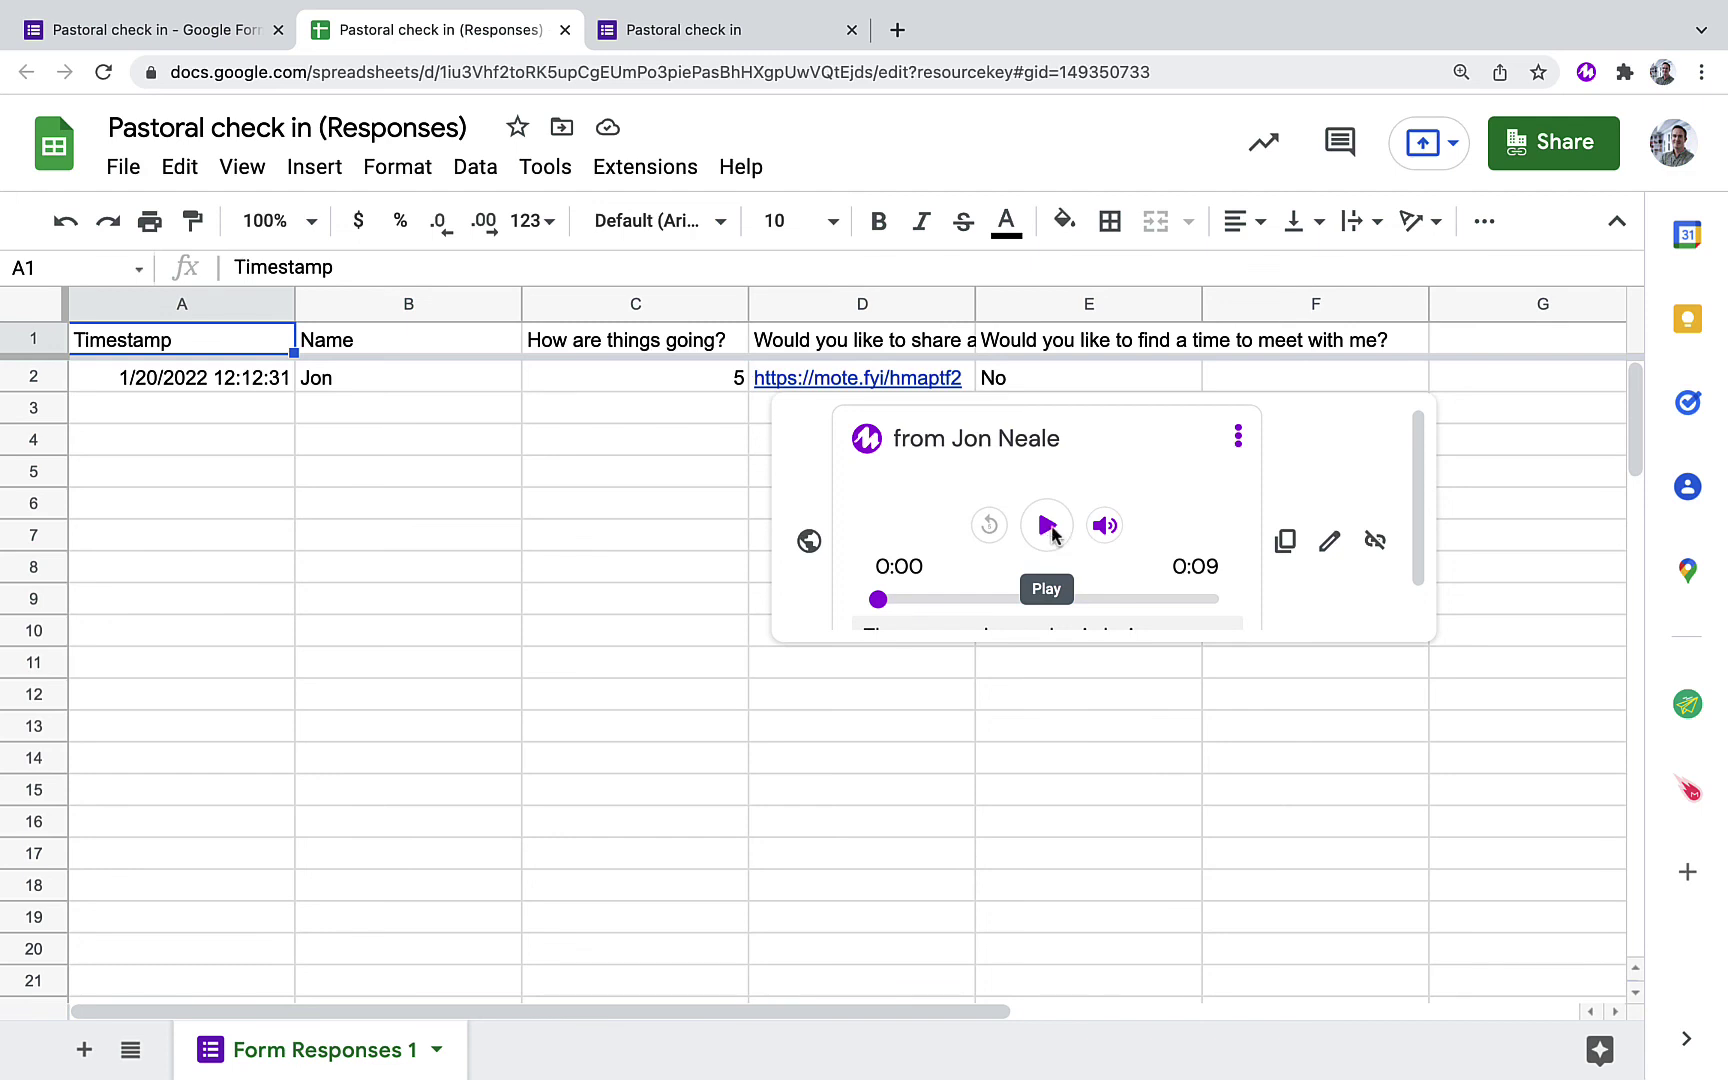
scroll(1248, 600, "down", 1)
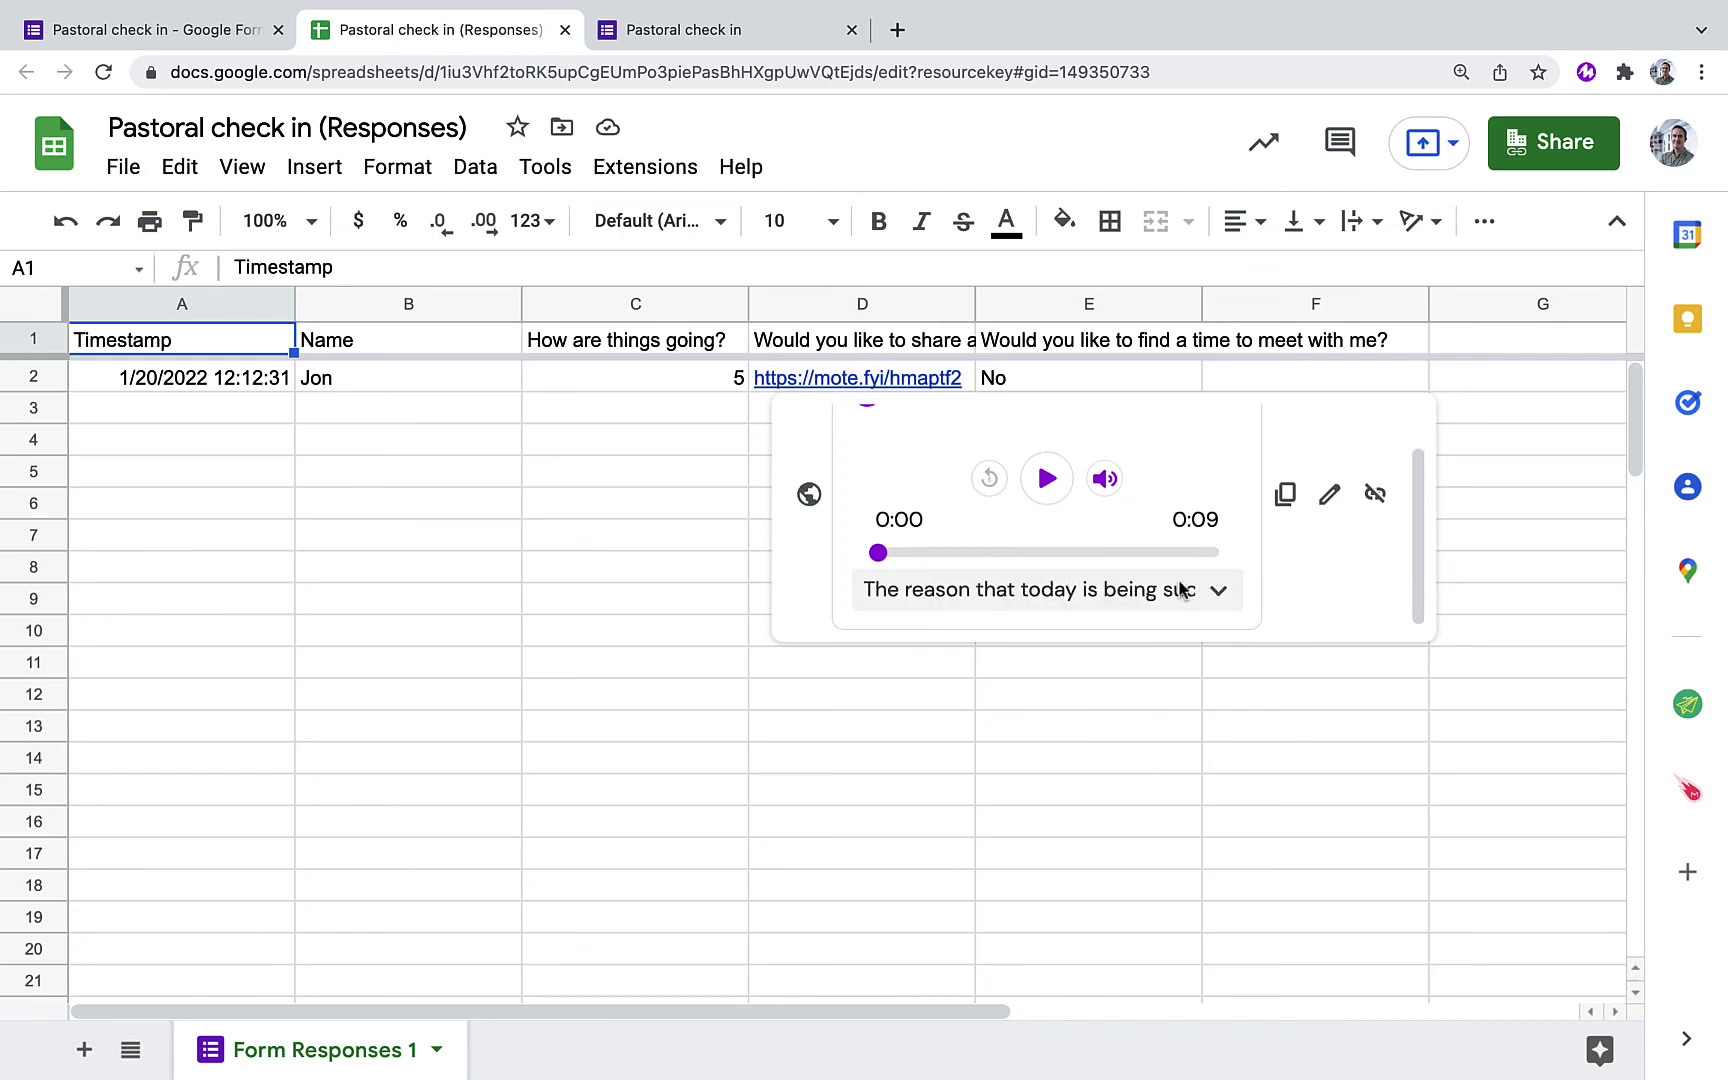
scroll(1176, 500, "up", 1)
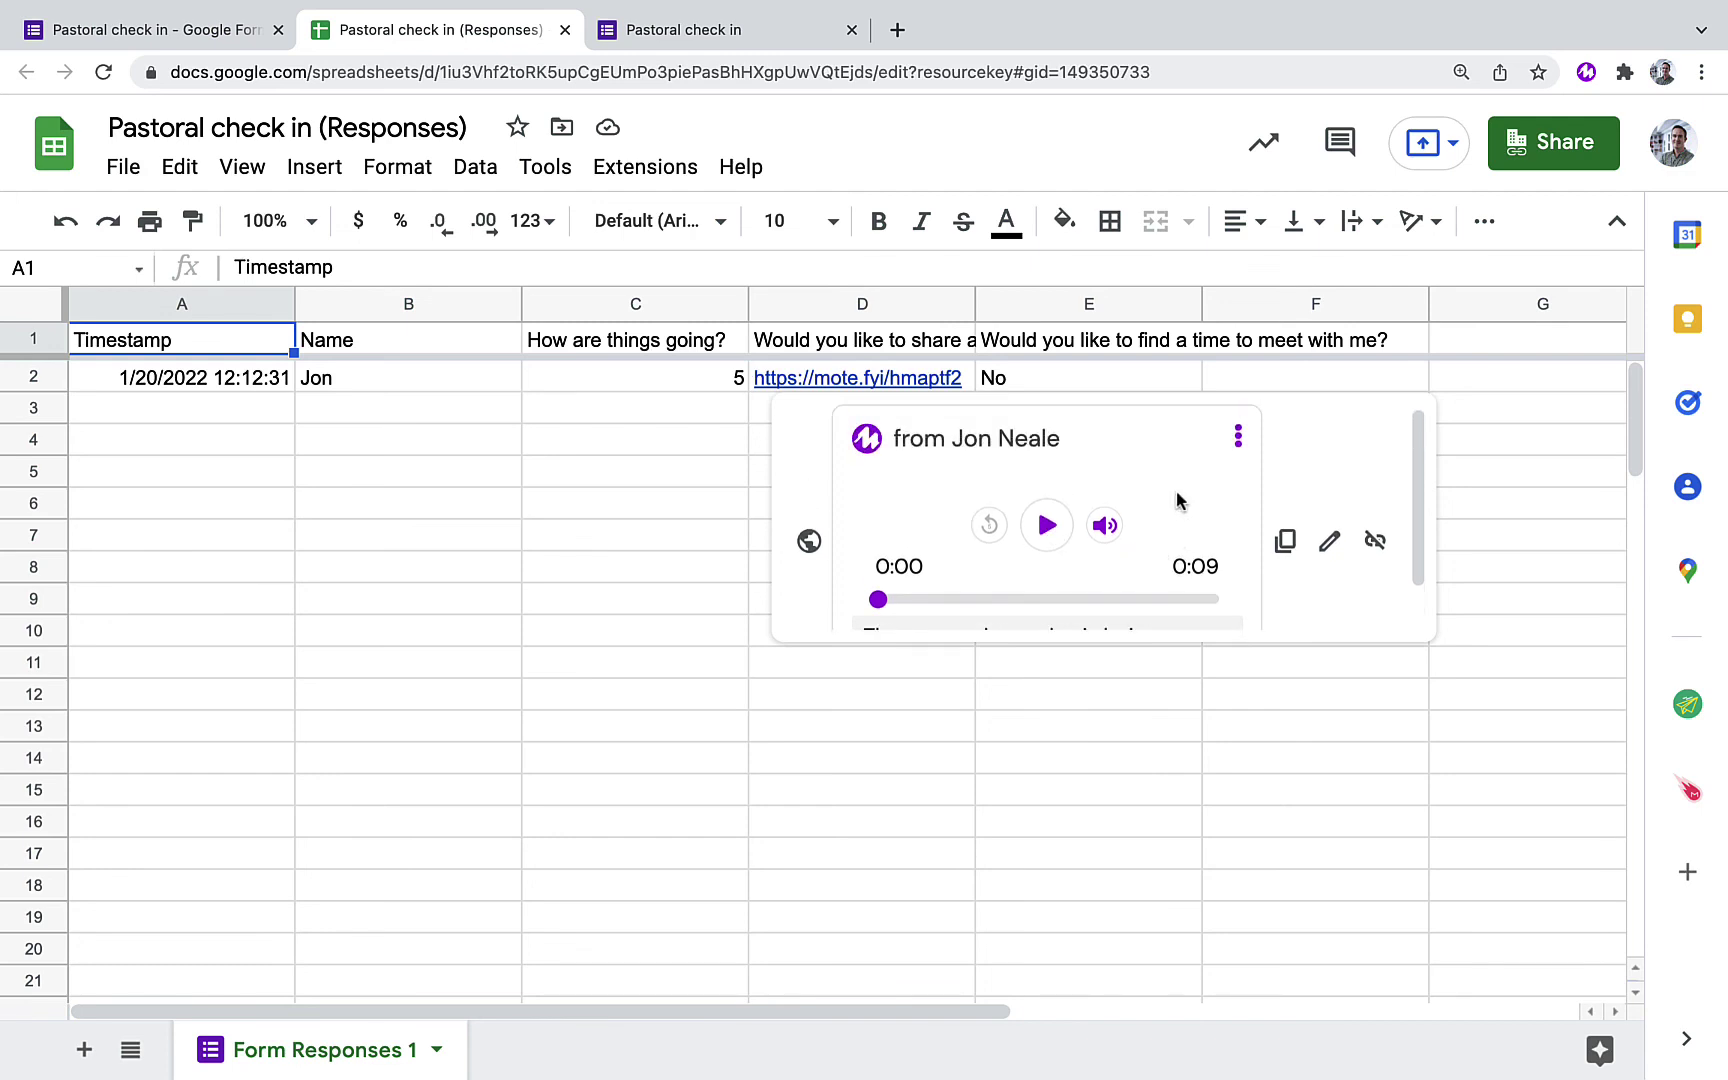